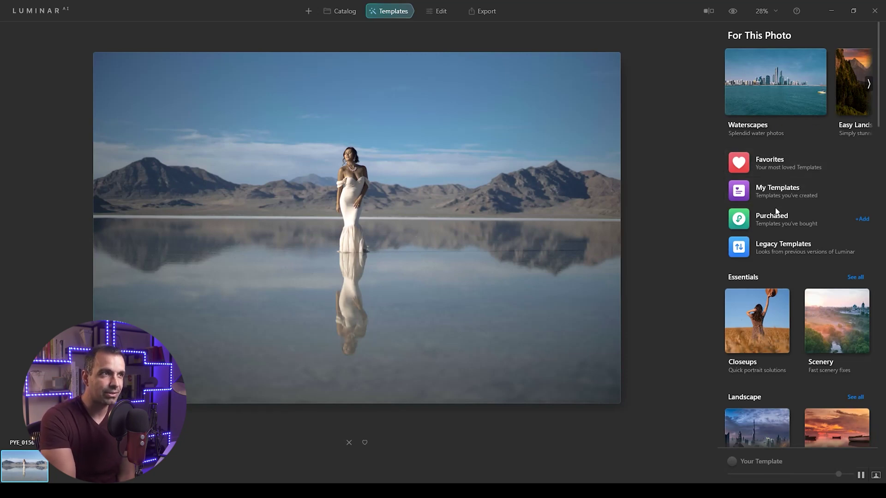
Leave the template suggestions and switch to the Edit tools for the salt-flat portrait.
click(431, 13)
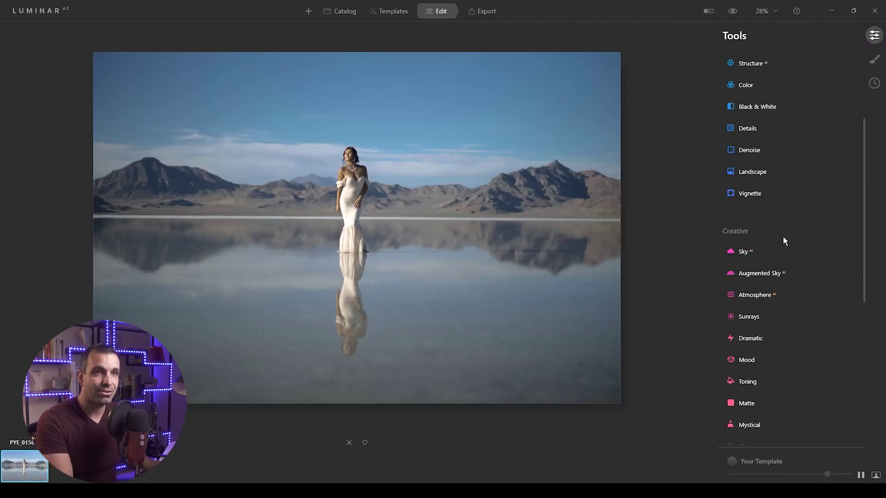
Expand Sky AI in the Creative section of the Tools panel.
click(749, 253)
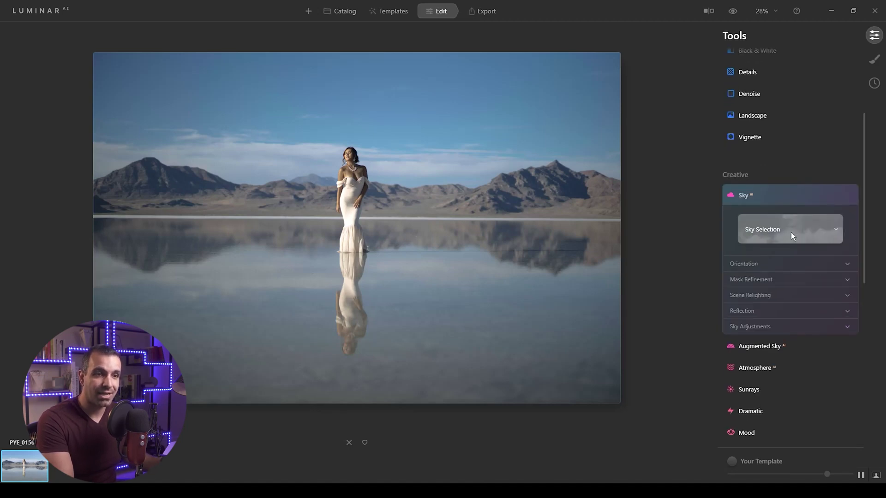
Replace the sky with Dramatic Sunset 3 from the Dramatic Sunset category.
click(791, 232)
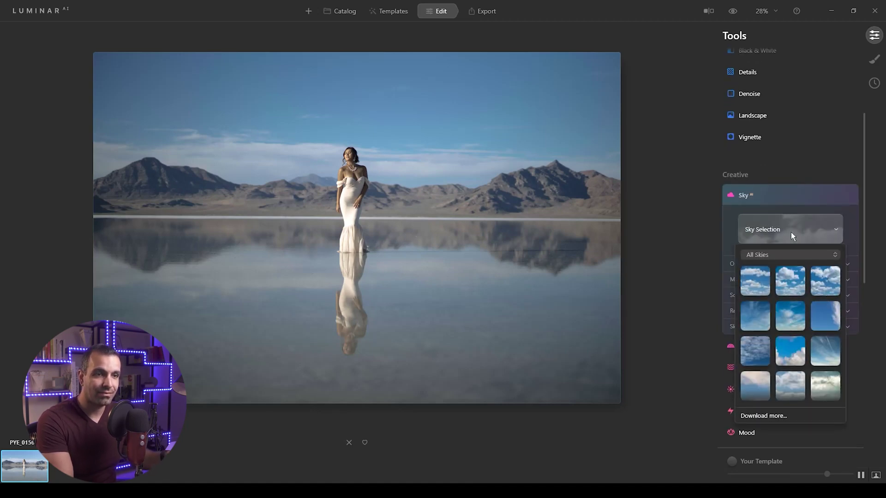
click(813, 253)
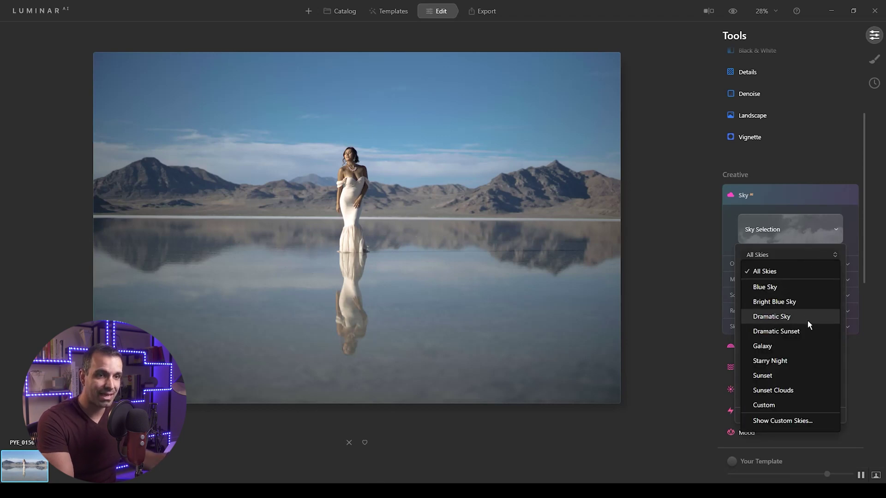
click(802, 331)
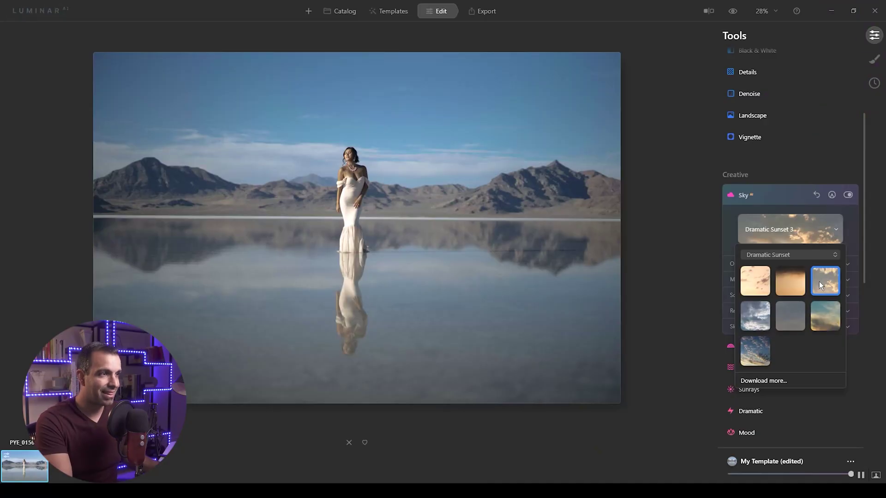
click(819, 282)
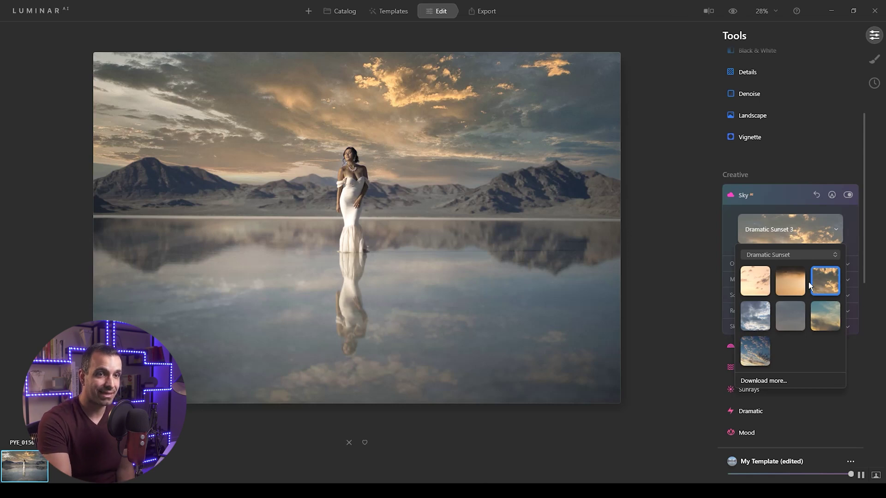
click(836, 237)
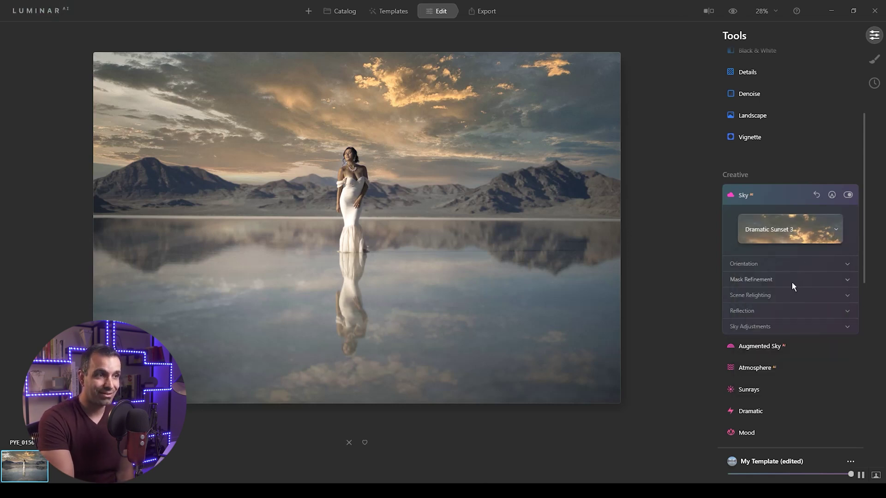
Toggle Sky AI off and on twice to compare the original and sunset skies.
click(849, 195)
click(850, 195)
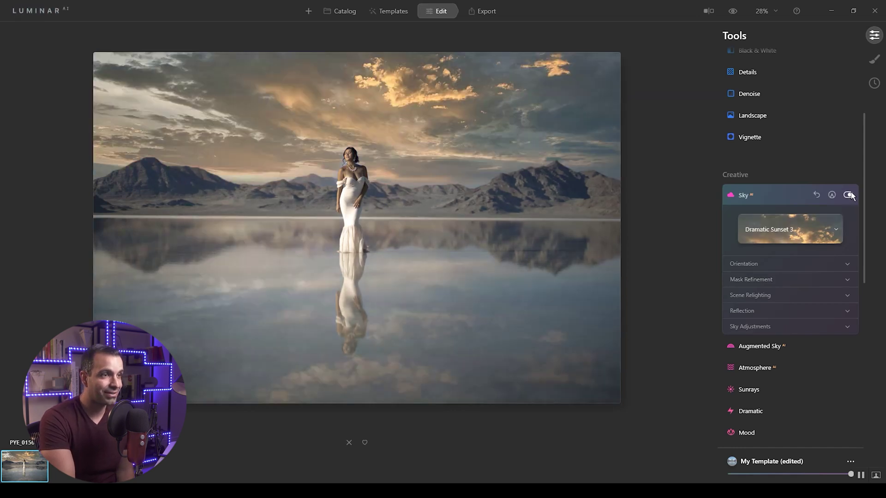
click(850, 195)
click(850, 195)
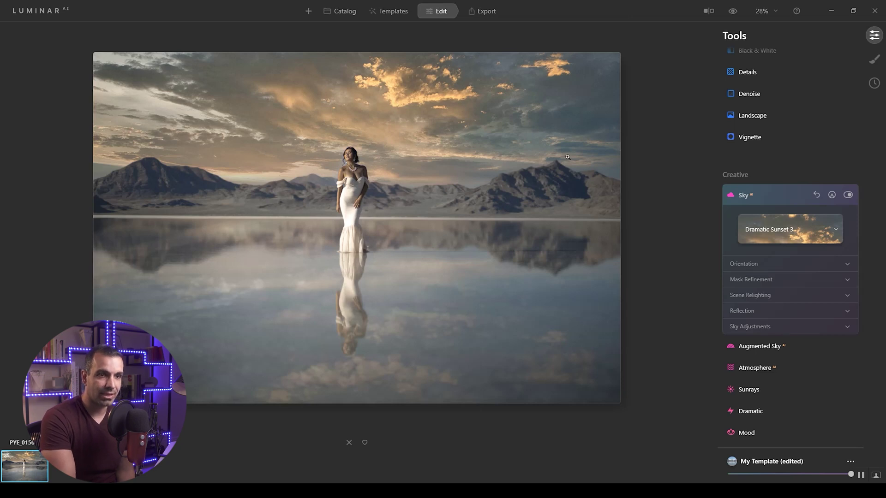
click(784, 264)
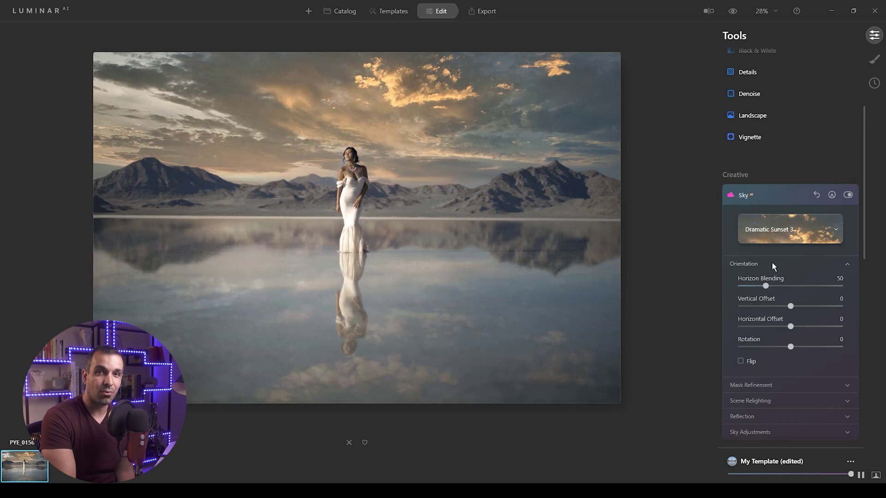
click(740, 361)
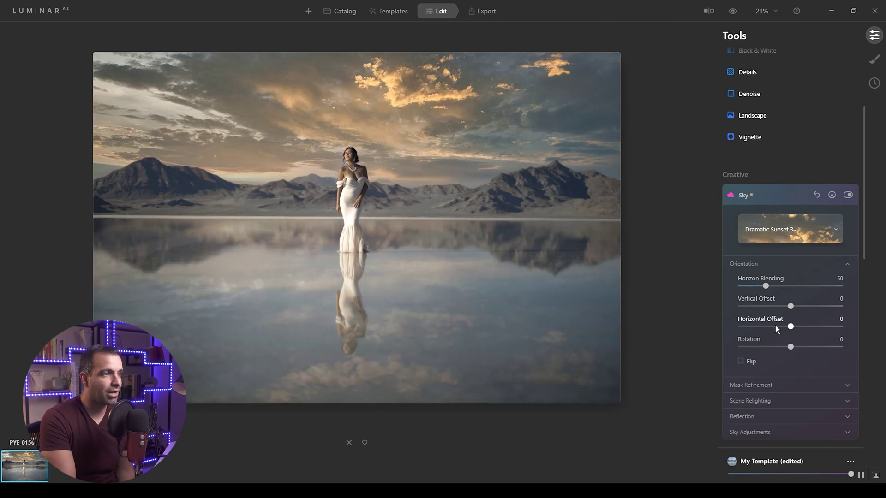
scroll(796, 326, down, 1)
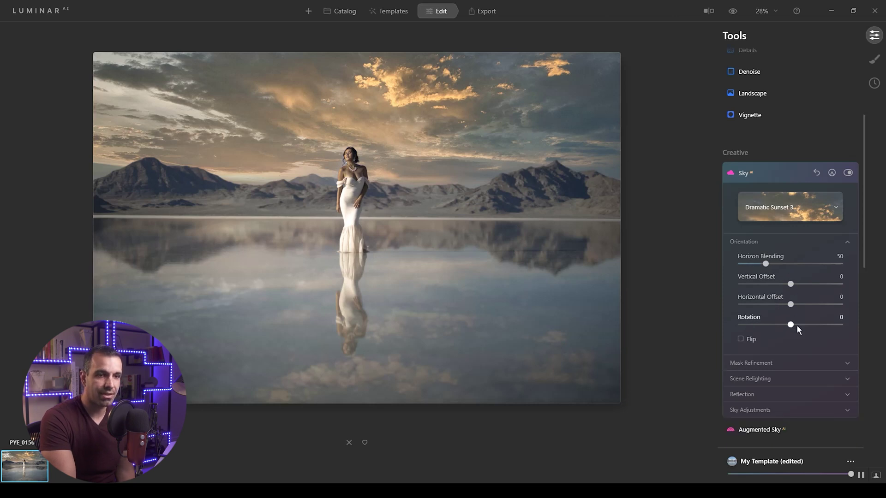
scroll(780, 367, down, 1)
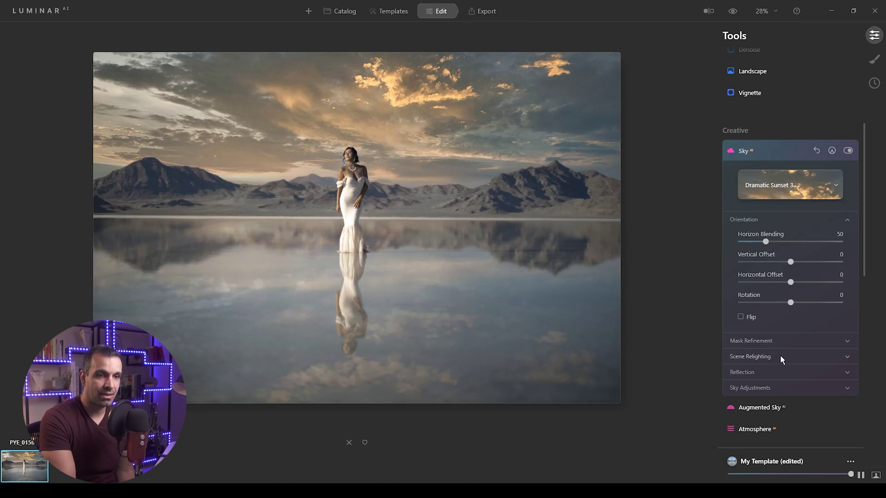
click(780, 356)
Set Scene Relighting to Relight Strength 60, Relight Saturation 50 and Relight Human 5.
scroll(788, 325, down, 2)
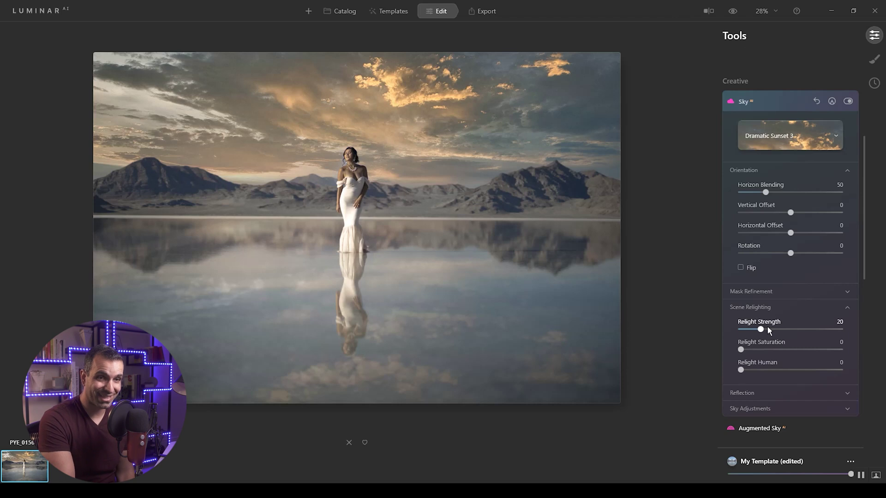
drag(768, 327, 797, 356)
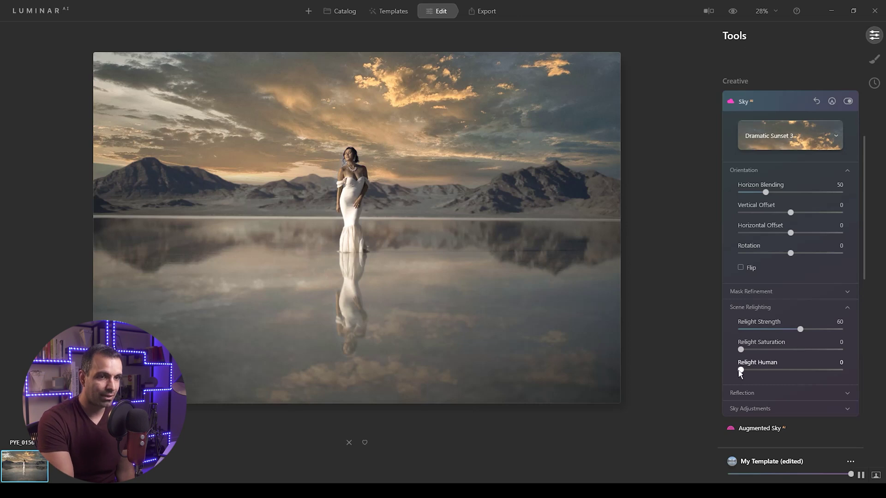
drag(741, 350, 836, 356)
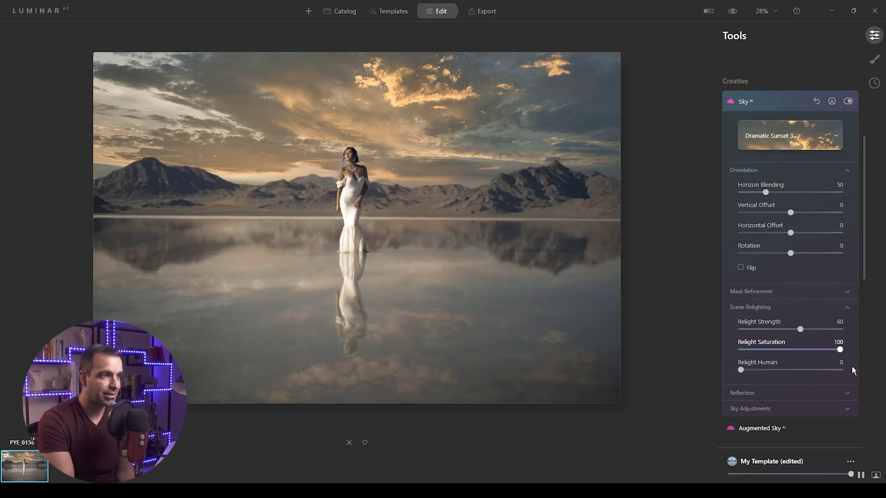
key(ctrl+z)
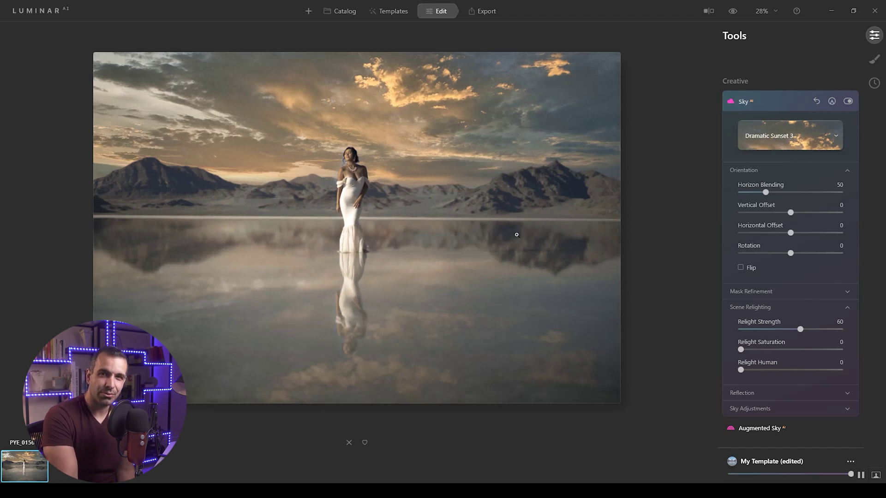
click(848, 101)
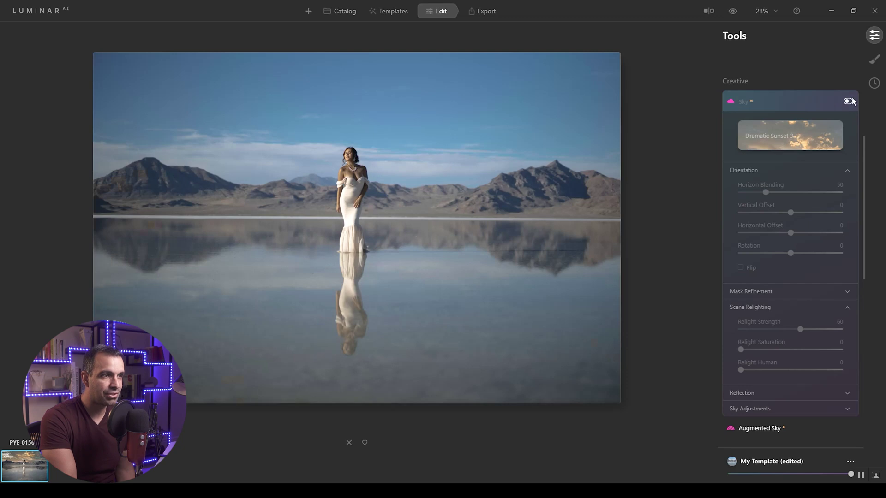
click(849, 101)
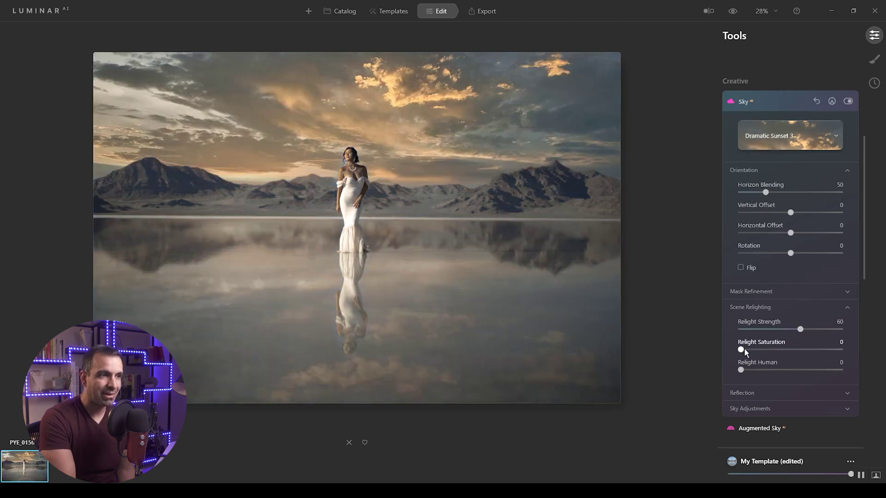
drag(745, 349, 797, 351)
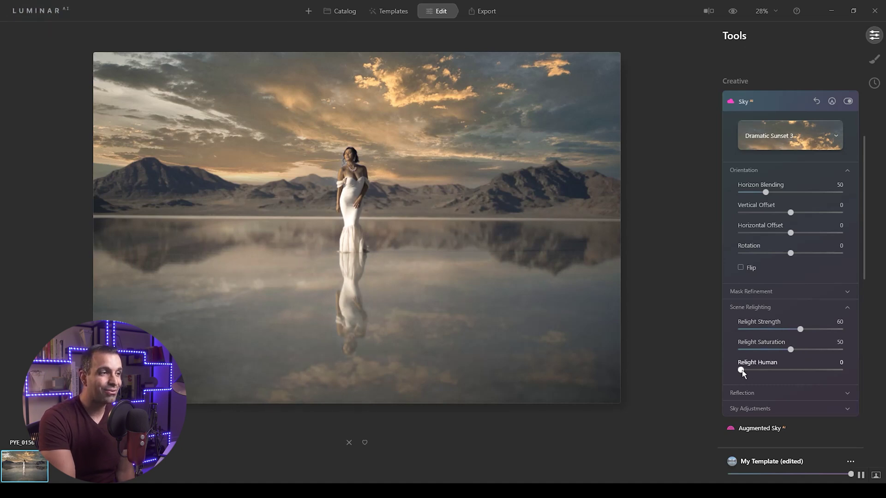
drag(741, 370, 694, 374)
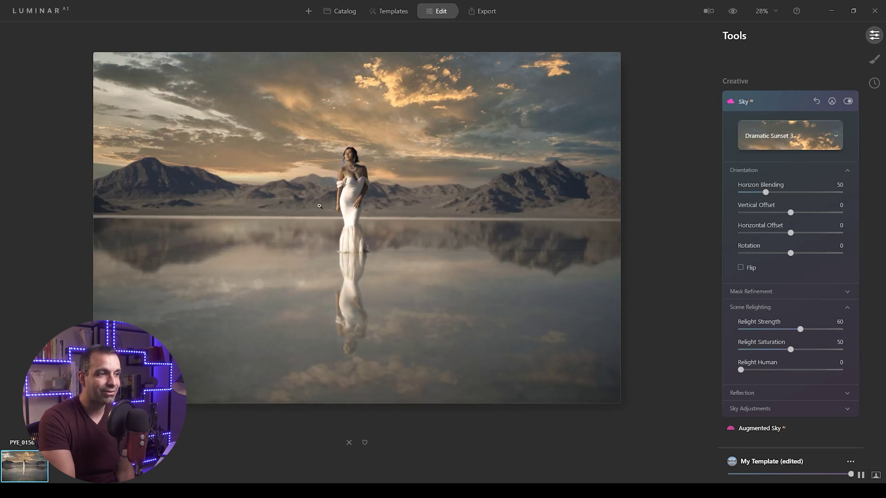
drag(742, 370, 747, 372)
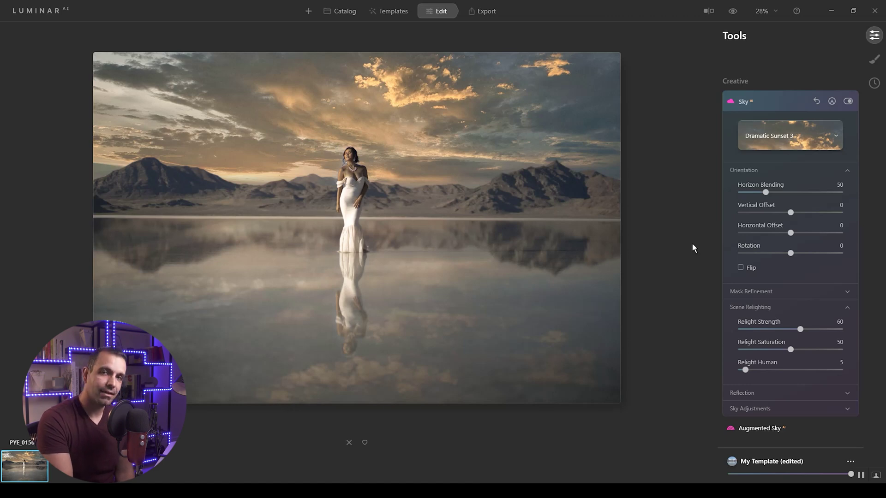
scroll(773, 339, down, 1)
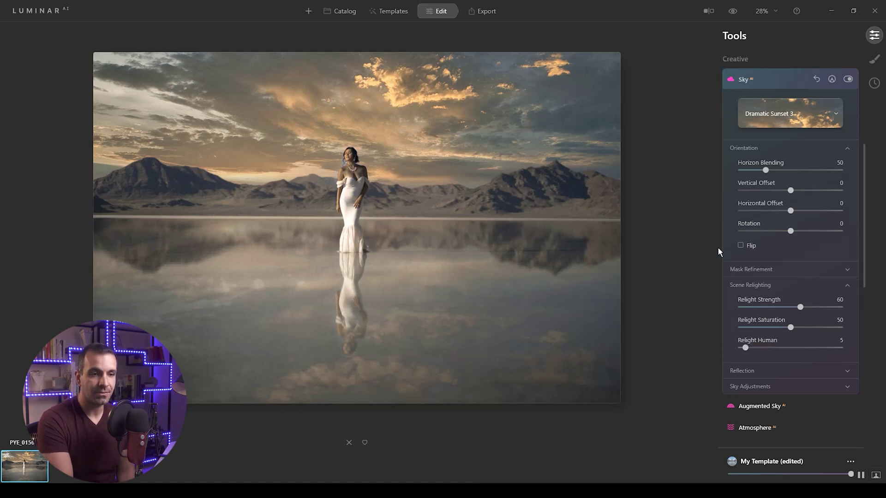
Raise Reflection Amount to 75 and nudge Atmospheric Haze up to 18.
click(747, 371)
scroll(787, 310, down, 3)
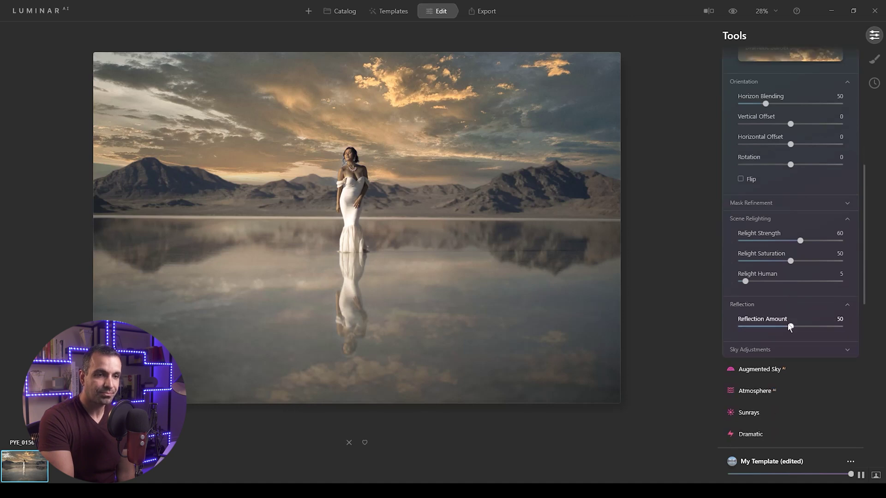
drag(792, 328, 815, 353)
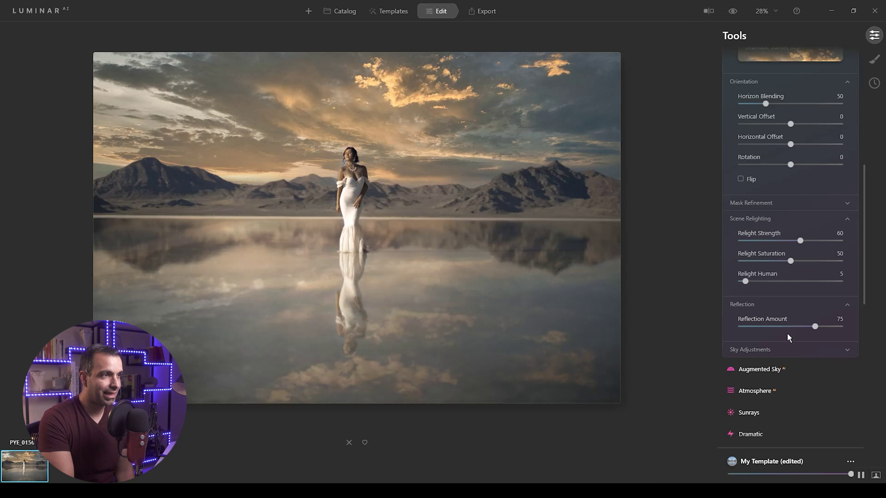
click(766, 350)
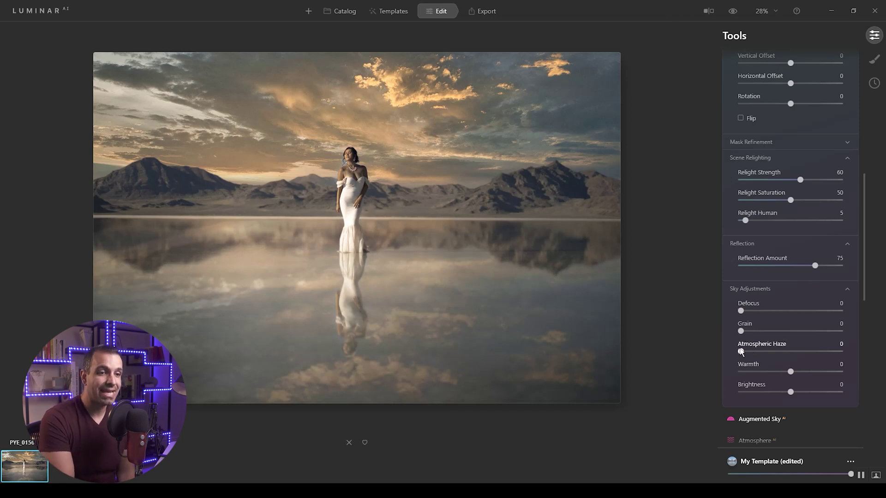
drag(741, 352, 759, 353)
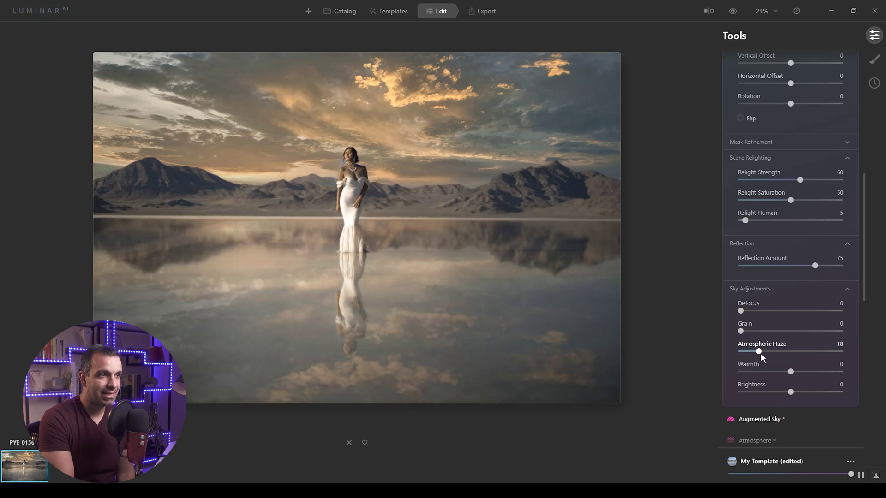
Compare with Sky AI off, then set the sky's Atmospheric Haze to 75.
mouse_move(787, 362)
mouse_down()
mouse_move(810, 364)
mouse_move(762, 366)
mouse_move(814, 372)
mouse_move(769, 372)
mouse_move(797, 375)
mouse_up()
scroll(823, 101, up, 3)
scroll(839, 109, up, 2)
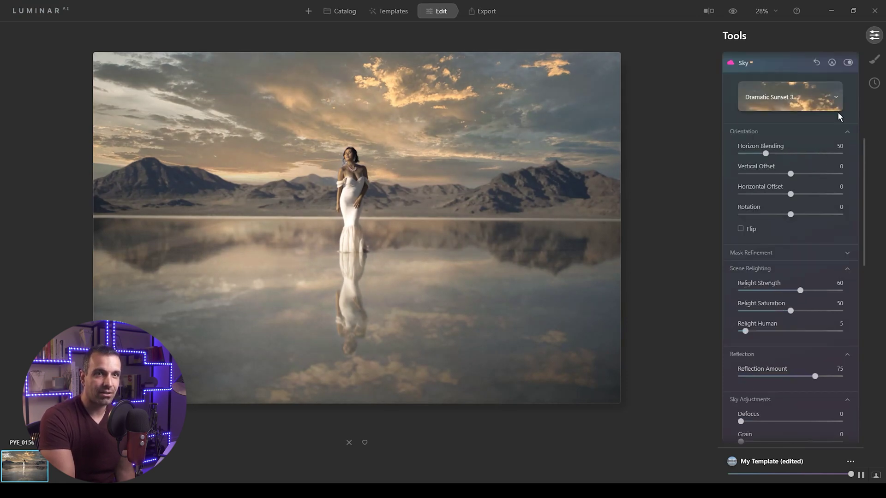
click(848, 61)
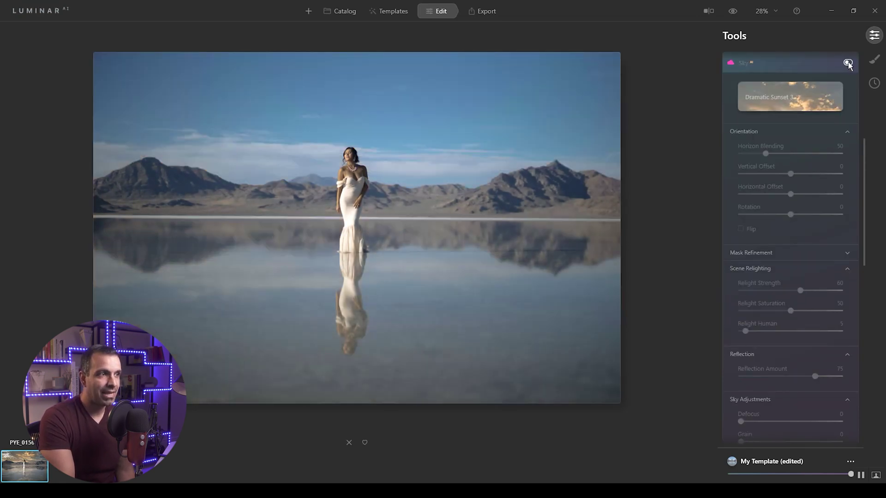
click(849, 62)
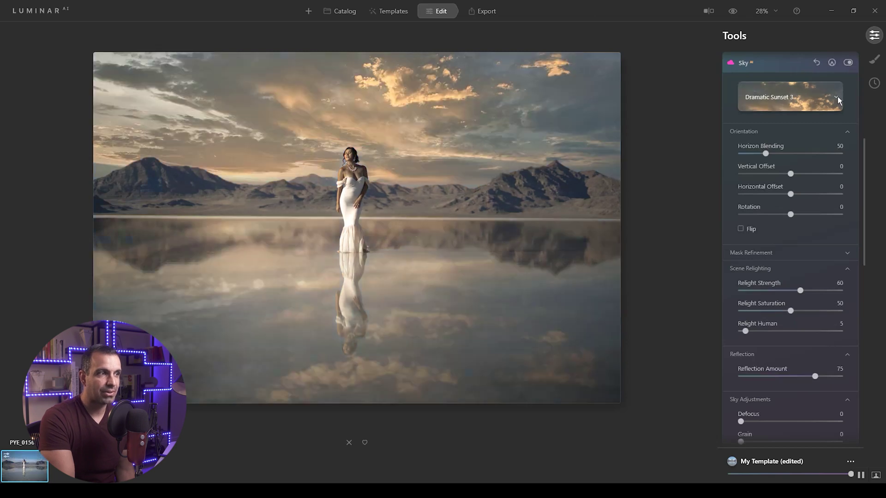
scroll(806, 196, down, 4)
drag(801, 376, 728, 378)
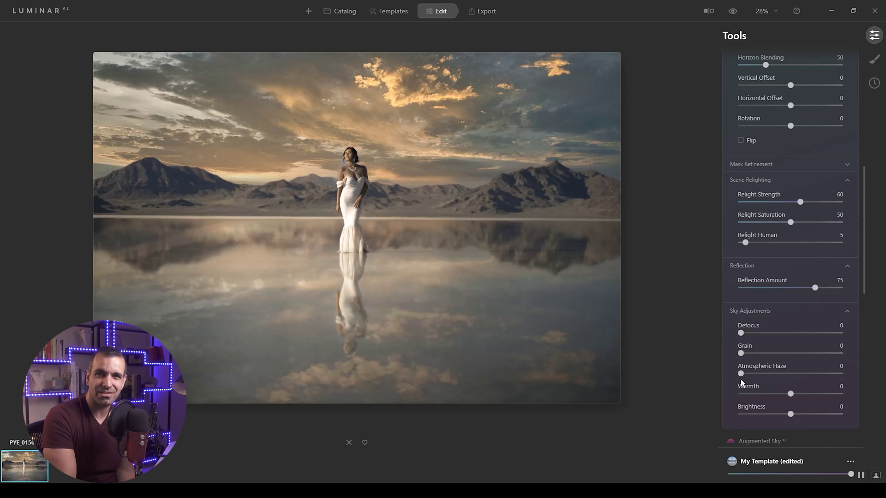
drag(742, 375, 817, 386)
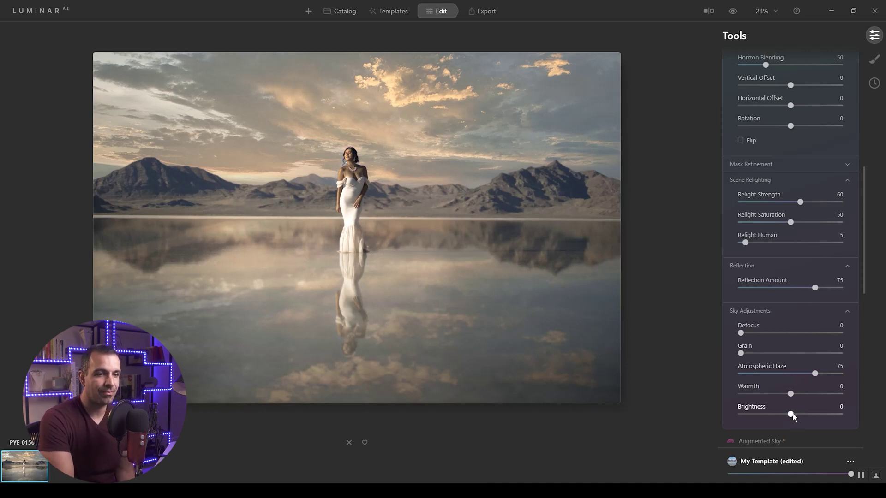
Set sky Brightness 35, Warmth 5 and Defocus 1, then zoom to 100% on the model.
drag(789, 414, 808, 421)
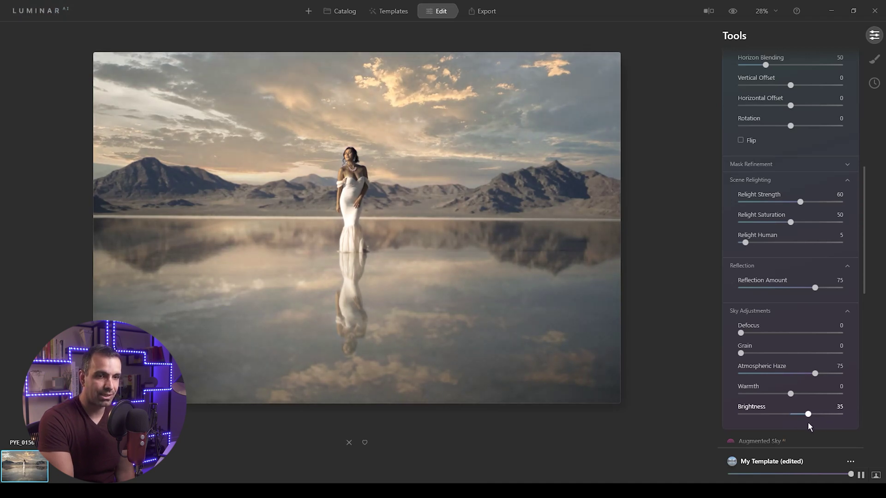
mouse_move(790, 394)
mouse_down()
mouse_move(810, 398)
mouse_move(784, 397)
mouse_move(793, 401)
mouse_up()
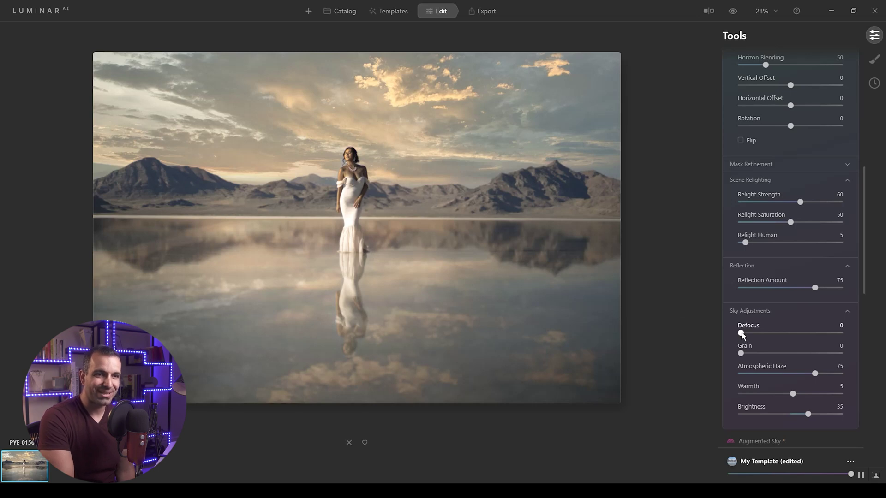
drag(741, 334, 745, 333)
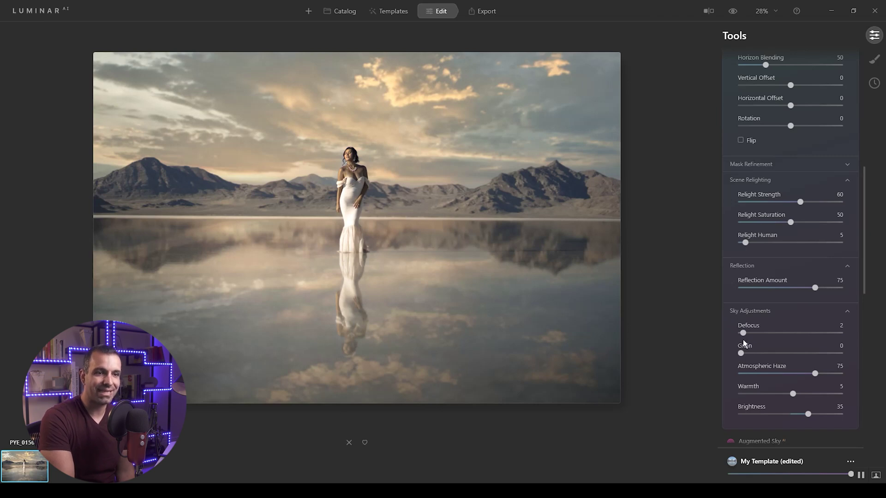
drag(744, 336, 741, 336)
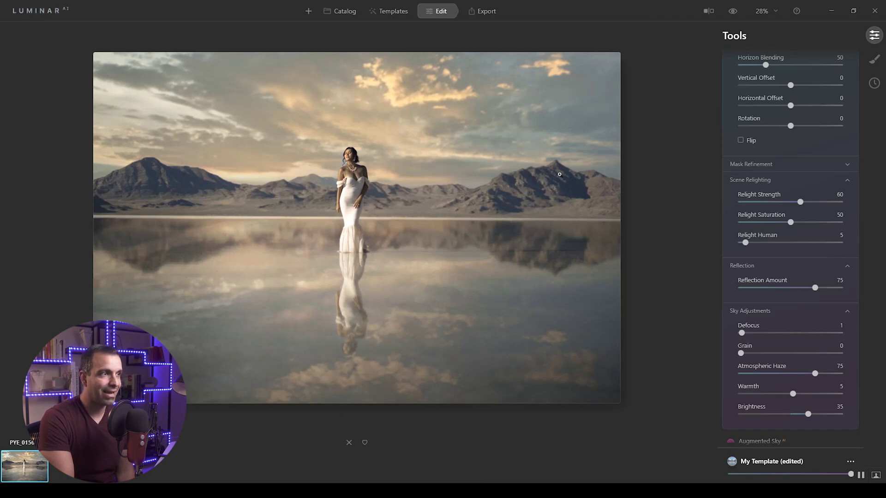
click(363, 138)
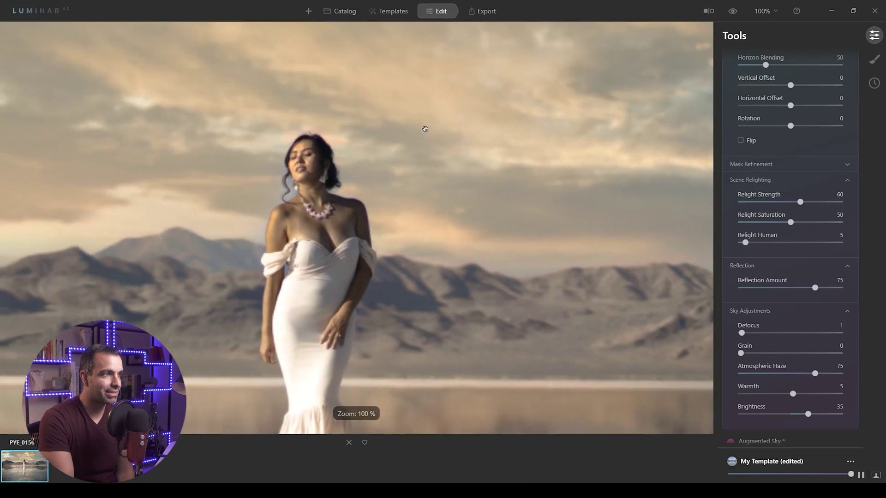
click(399, 129)
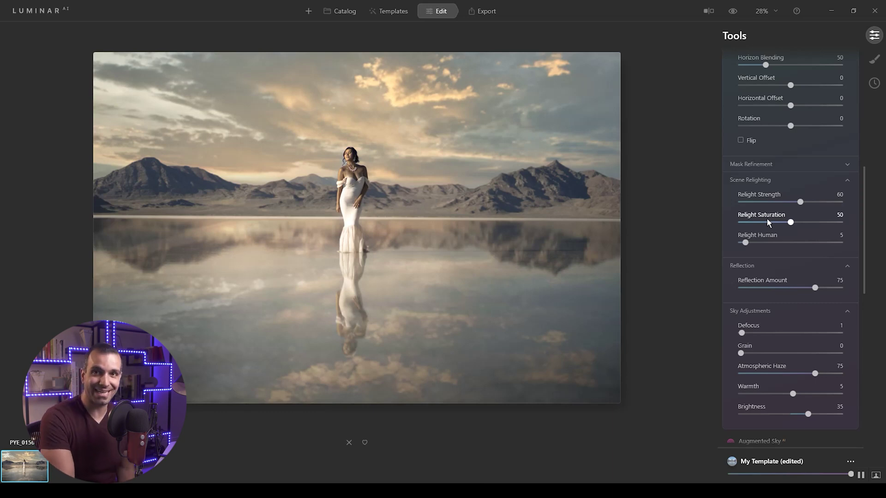
Set Enhance AI Accent to 20, leaving Sky Enhancer at 0.
scroll(813, 277, down, 3)
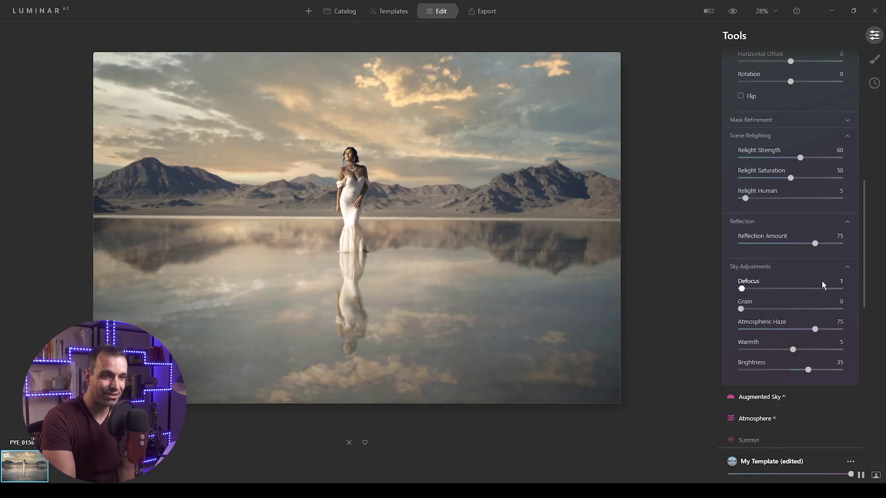
scroll(804, 323, down, 1)
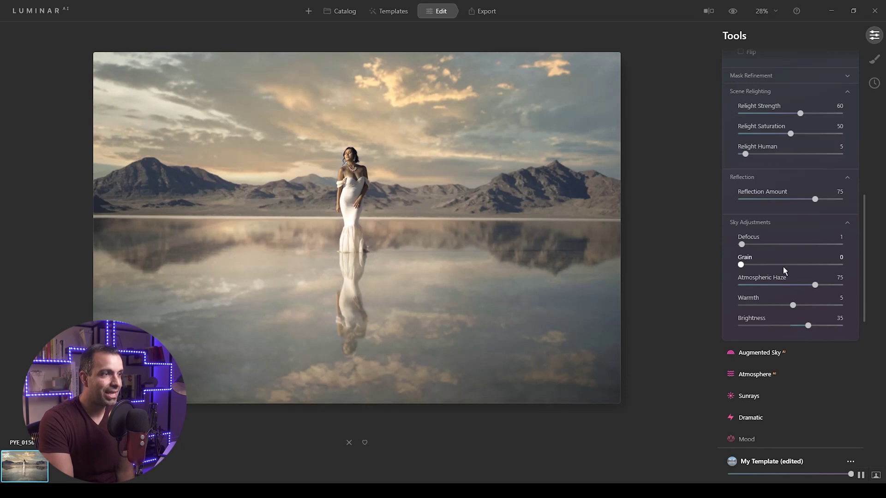
scroll(777, 270, down, 2)
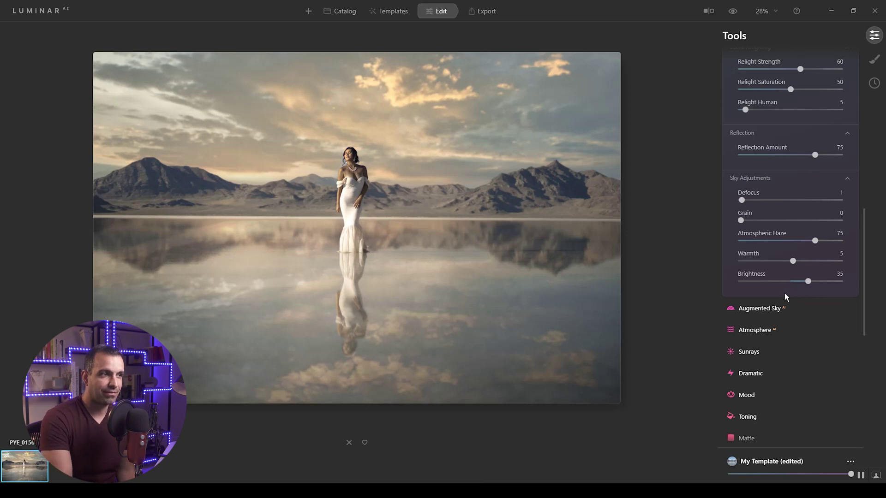
scroll(797, 289, up, 2)
scroll(799, 287, up, 13)
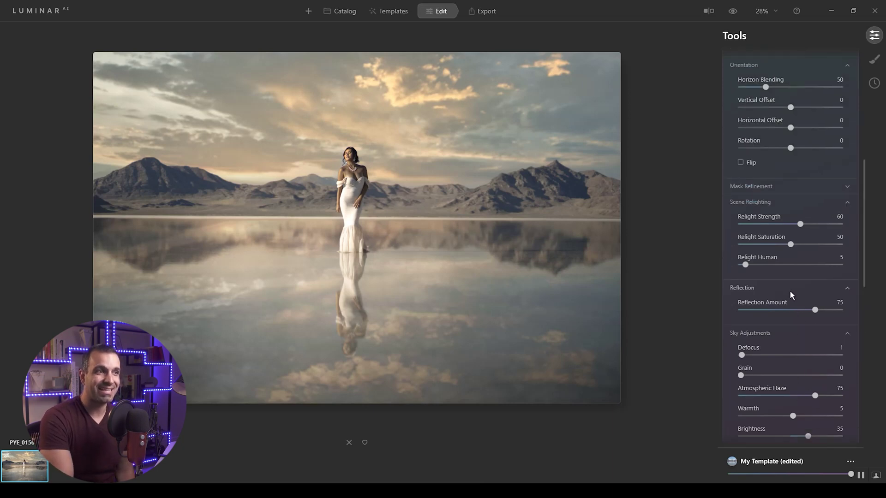
scroll(783, 305, up, 8)
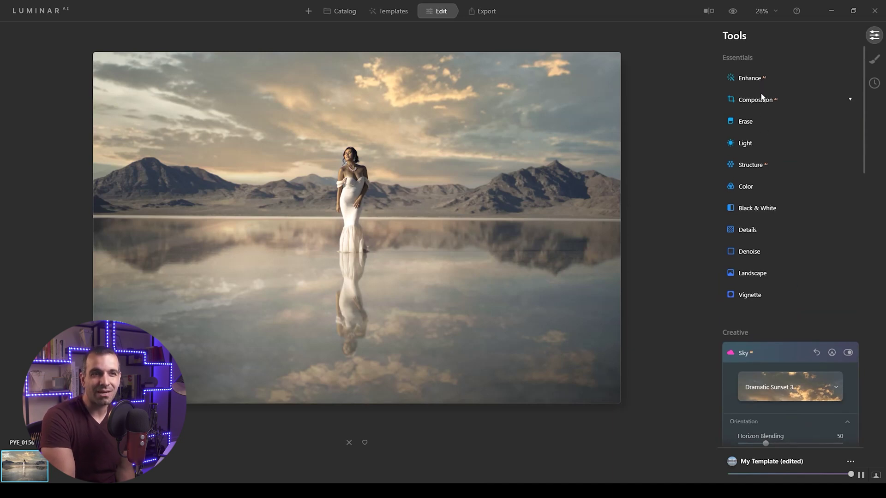
click(764, 79)
drag(742, 109, 759, 121)
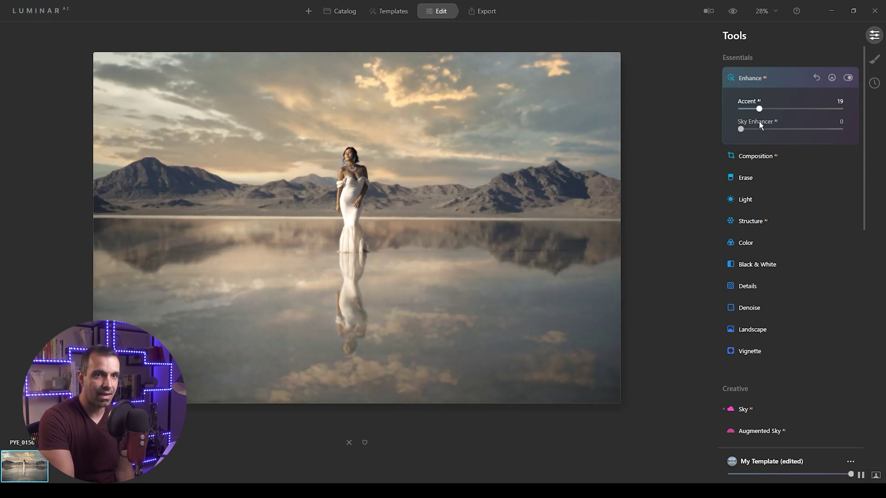
drag(760, 121, 760, 121)
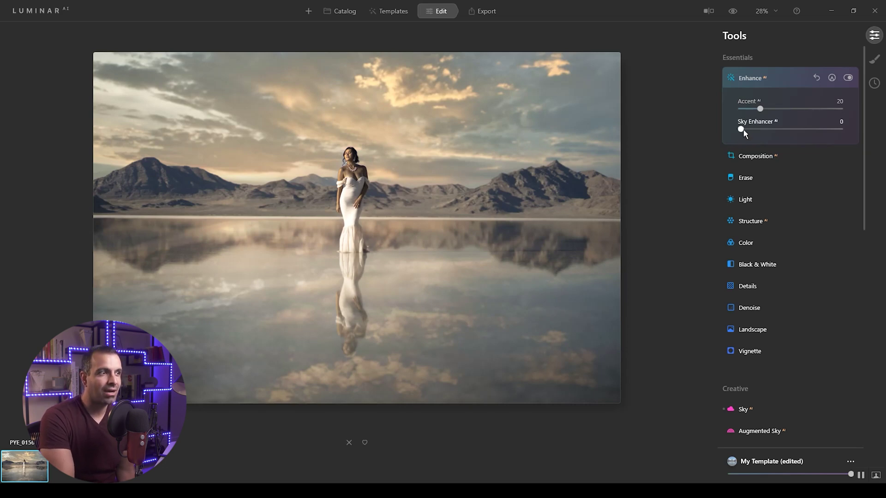
drag(742, 128, 642, 152)
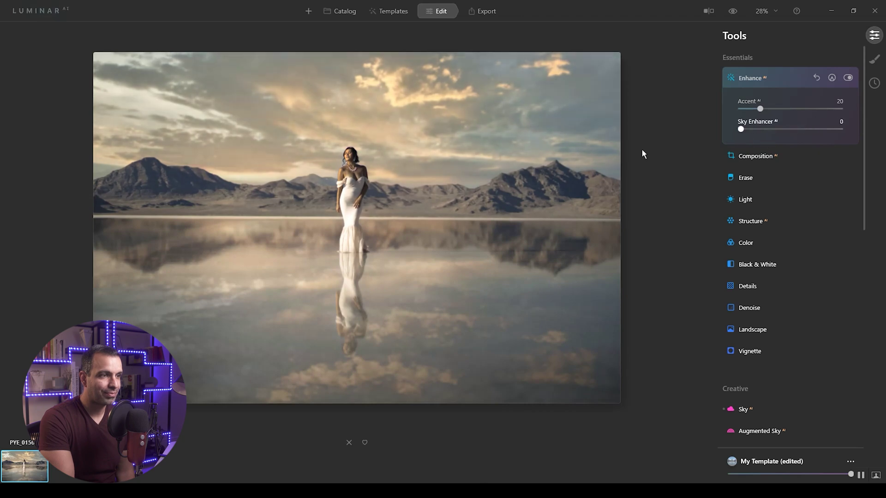
click(764, 156)
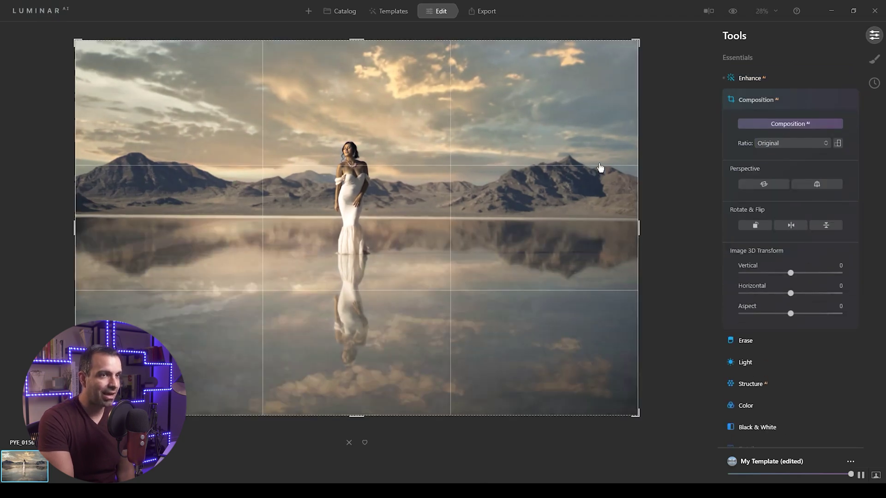
Crop the photo slightly tighter, rotate it a little, and apply the new framing.
drag(635, 41, 632, 47)
drag(653, 168, 654, 176)
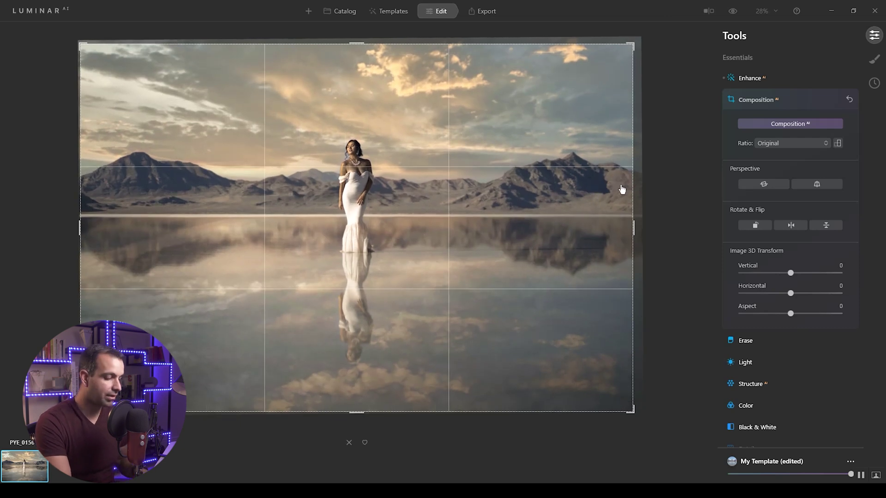
key(Return)
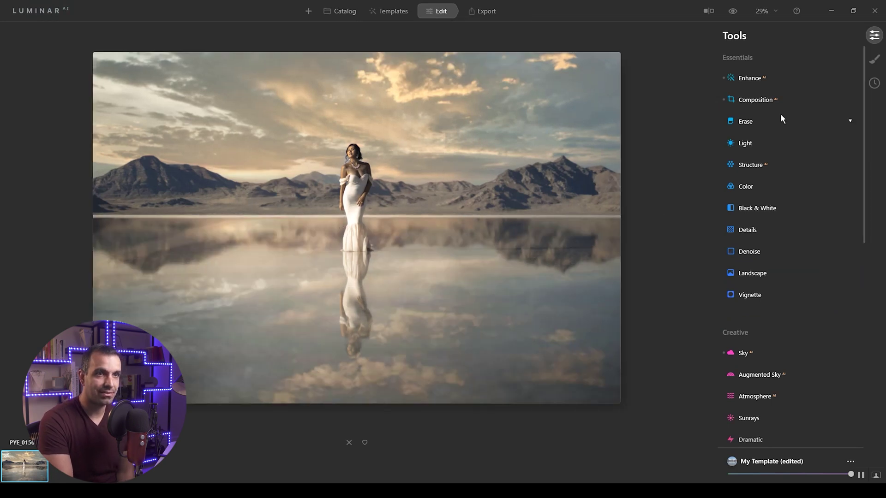
click(752, 144)
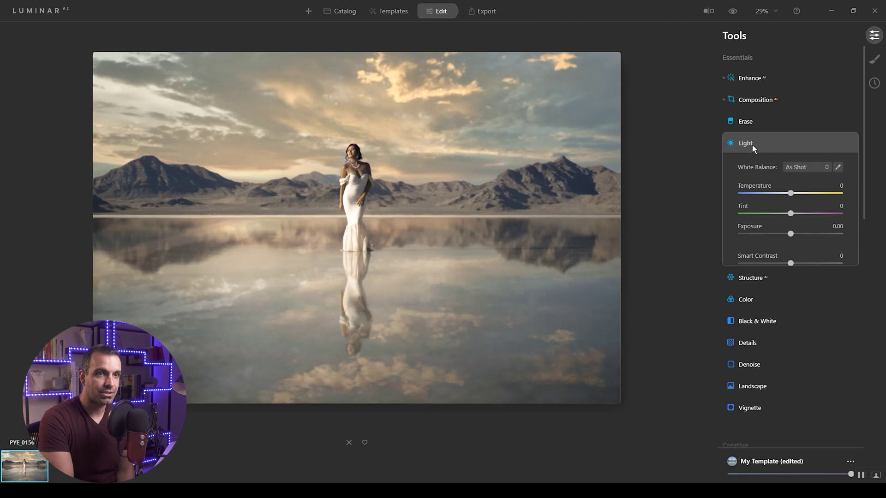
Set Light Shadows to 25 and Smart Contrast to 16, keeping Temperature and Highlights at 0.
mouse_move(792, 195)
mouse_down()
mouse_move(749, 196)
mouse_move(791, 205)
mouse_up()
double_click(791, 194)
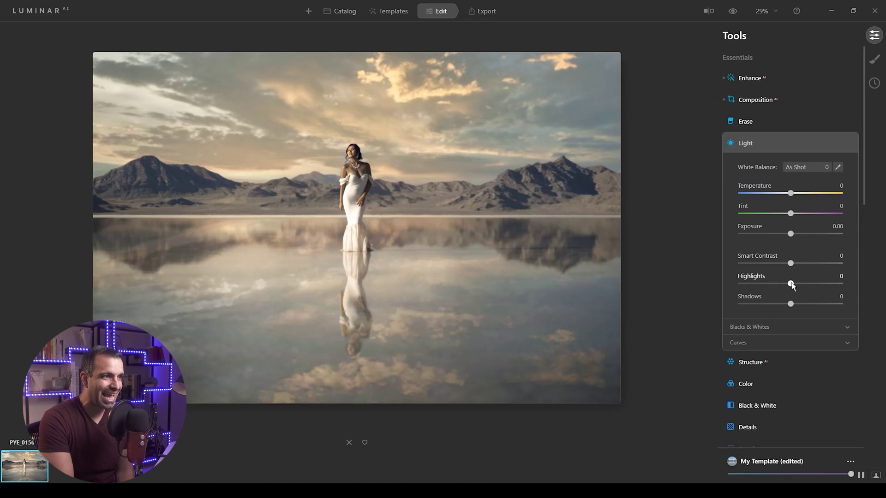
drag(791, 284, 803, 307)
double_click(818, 285)
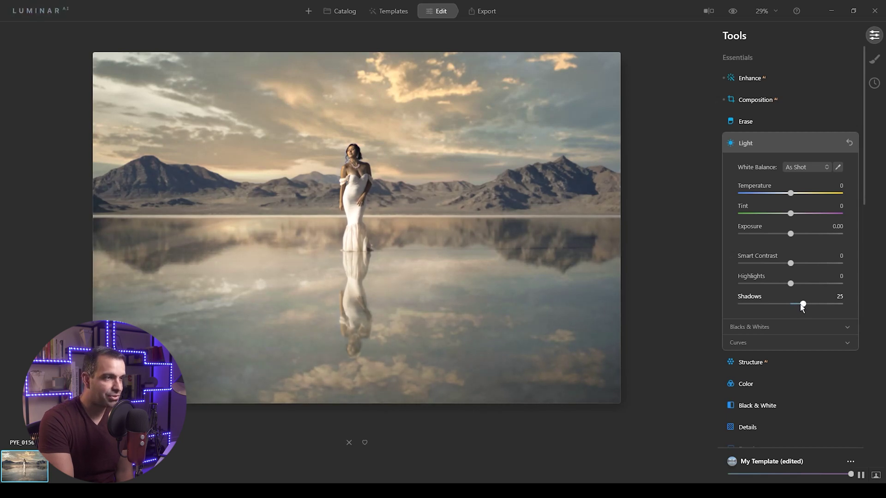
mouse_move(790, 264)
mouse_down()
mouse_move(759, 270)
mouse_move(796, 273)
mouse_up()
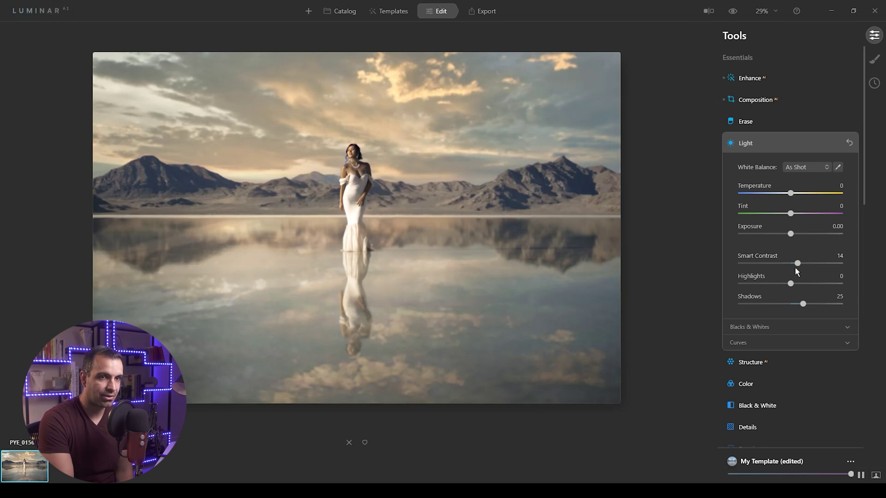
drag(795, 267, 798, 267)
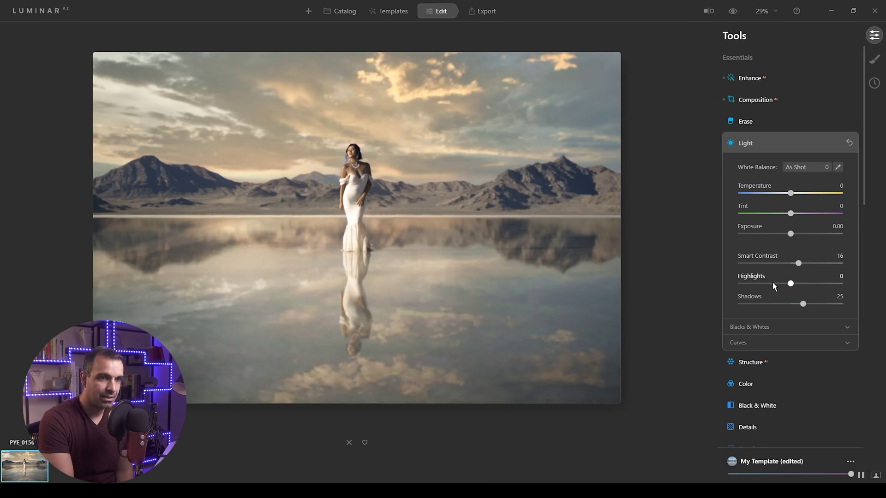
click(769, 343)
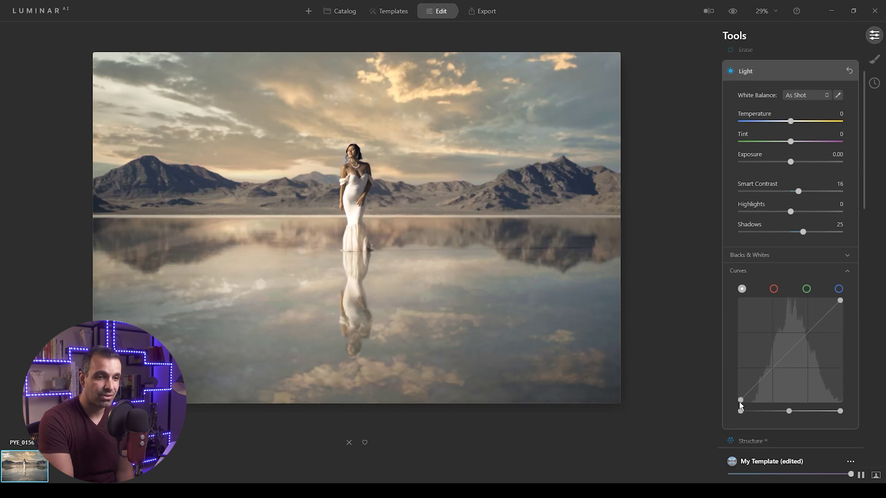
Lift the curve's black point, lower its white point, and add lower and upper-midtone control points.
drag(737, 401, 736, 394)
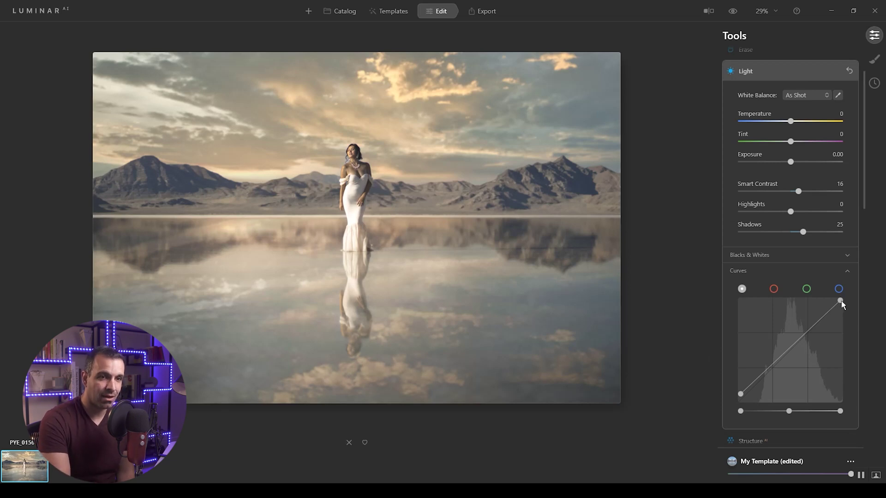
drag(841, 300, 843, 309)
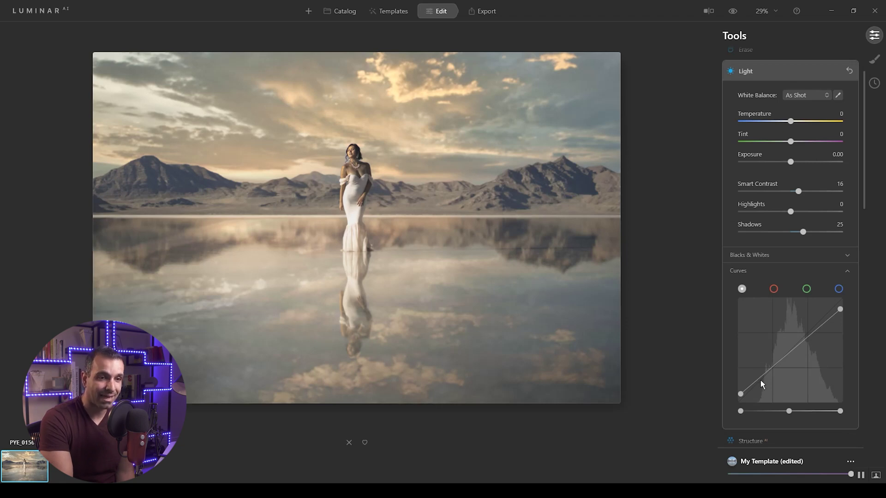
drag(760, 381, 761, 378)
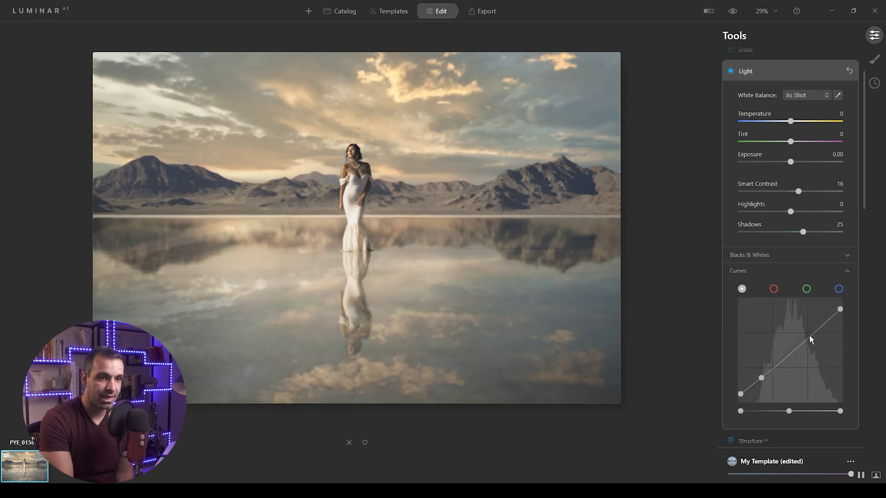
mouse_move(810, 334)
mouse_down()
mouse_move(807, 316)
mouse_move(813, 331)
mouse_up()
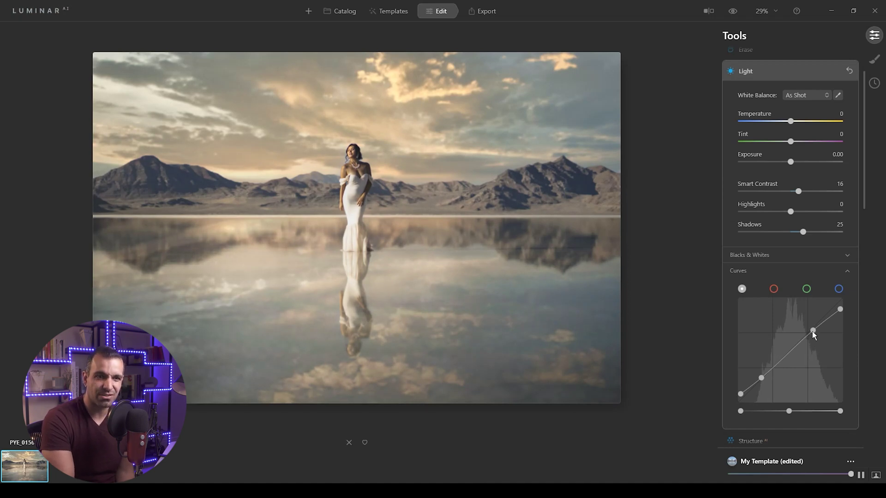
drag(813, 332, 814, 333)
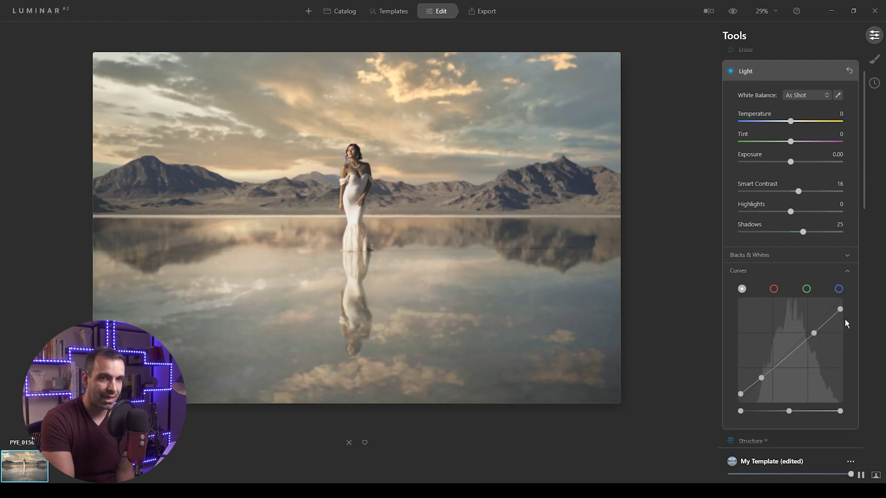
mouse_move(841, 308)
mouse_down()
mouse_move(843, 319)
mouse_move(853, 309)
mouse_up()
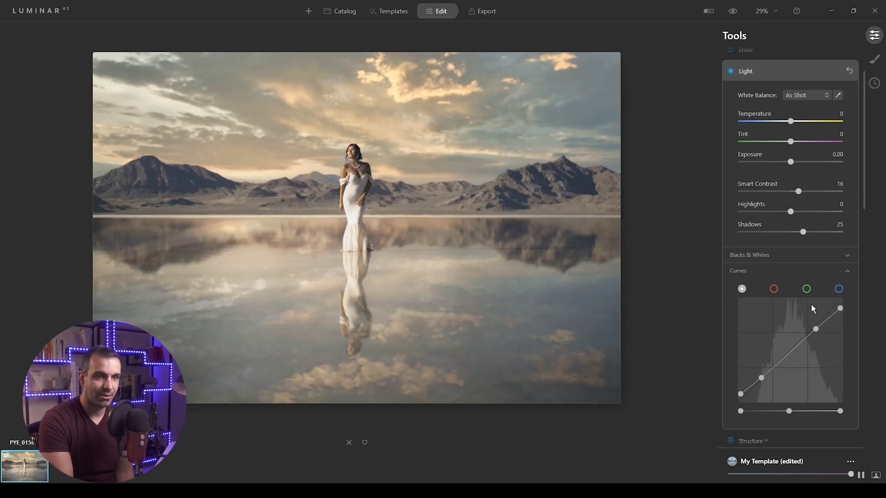
scroll(812, 308, down, 4)
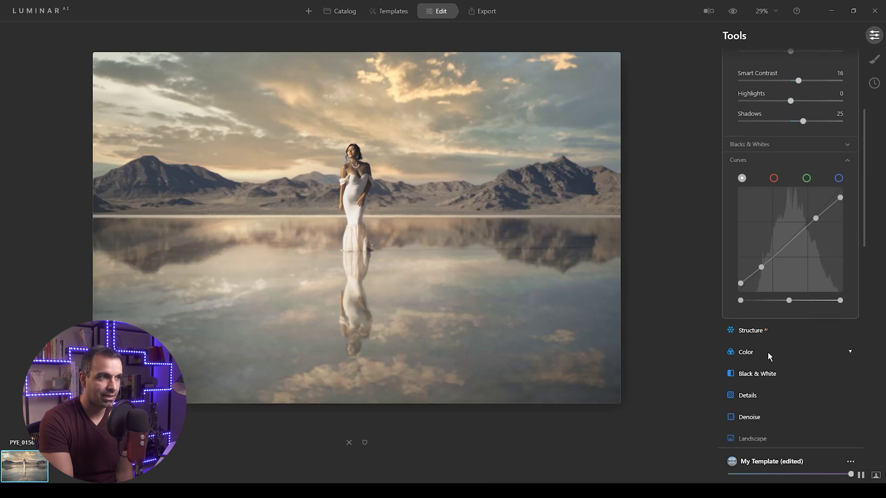
In the Color tool, test a lower saturation, reset Saturation and Vibrance to zero, and inspect the woman's skin.
click(759, 349)
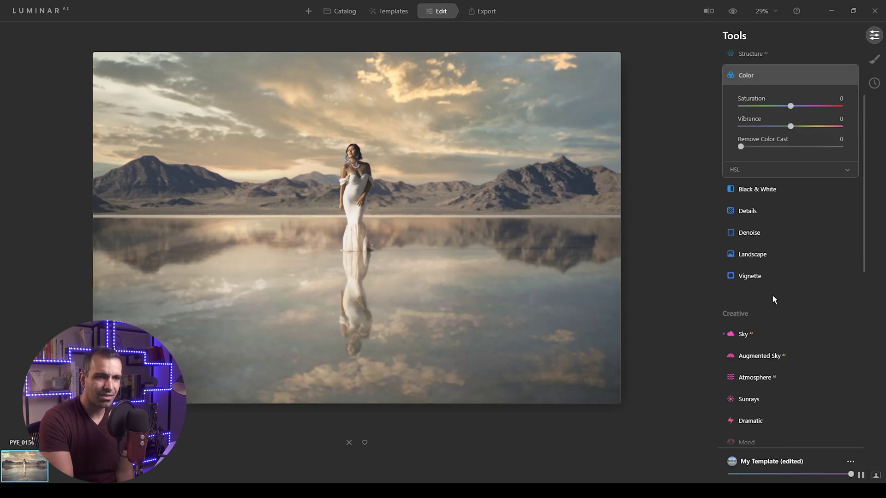
drag(790, 106, 804, 133)
double_click(786, 107)
double_click(802, 129)
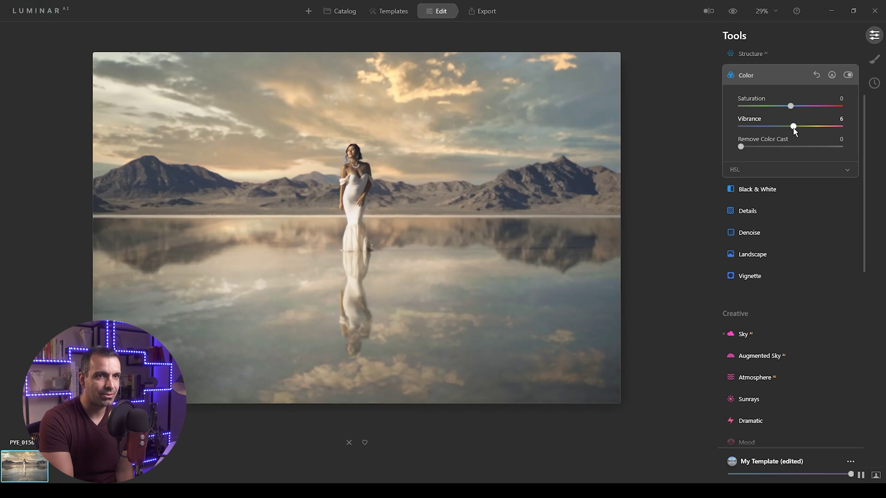
click(350, 157)
drag(298, 144, 355, 171)
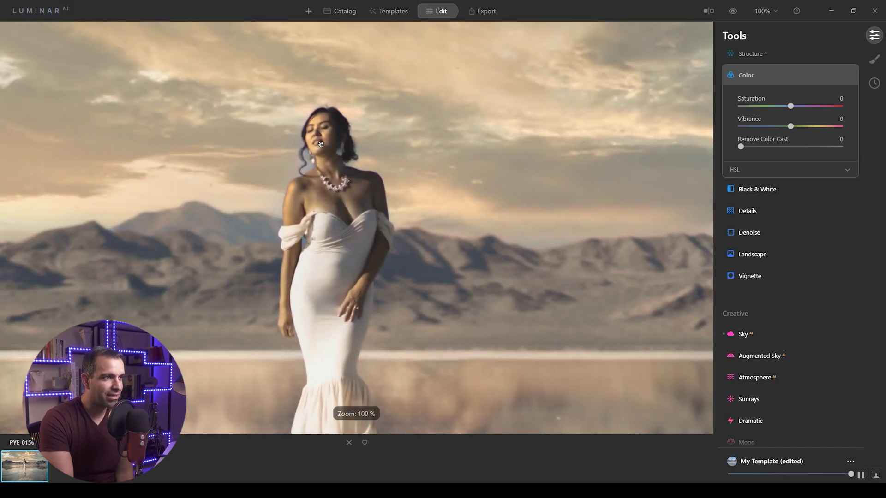
drag(326, 141, 354, 146)
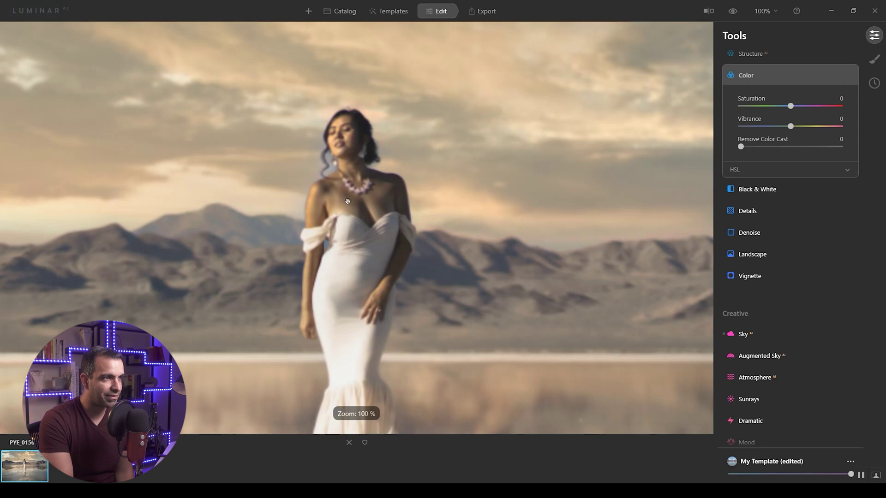
click(372, 209)
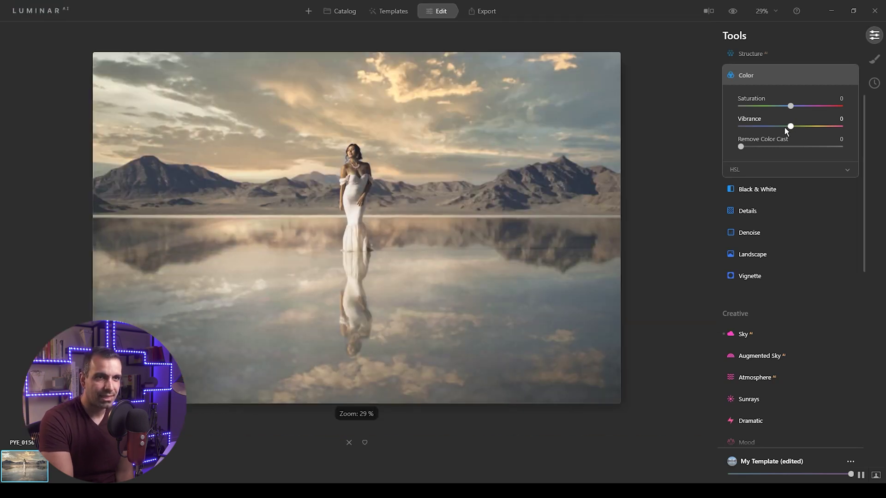
Set Saturation to 10 and Vibrance to 20.
drag(791, 126, 803, 129)
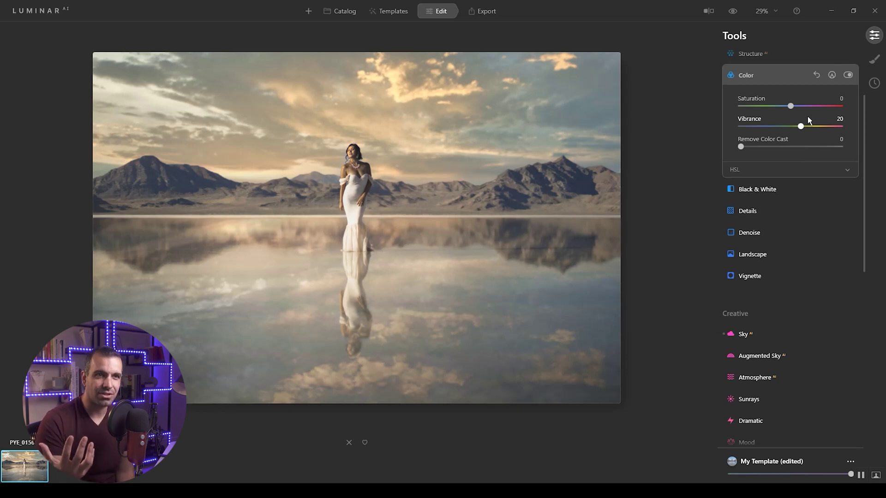
double_click(802, 126)
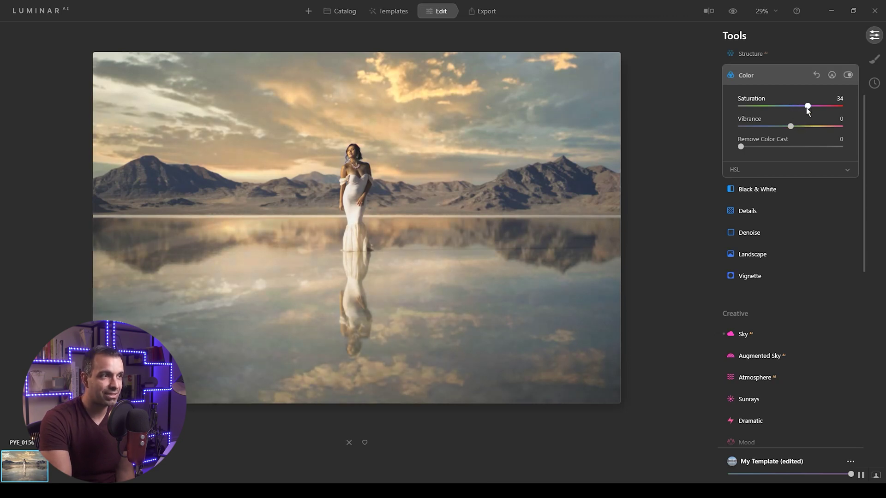
drag(807, 109, 800, 107)
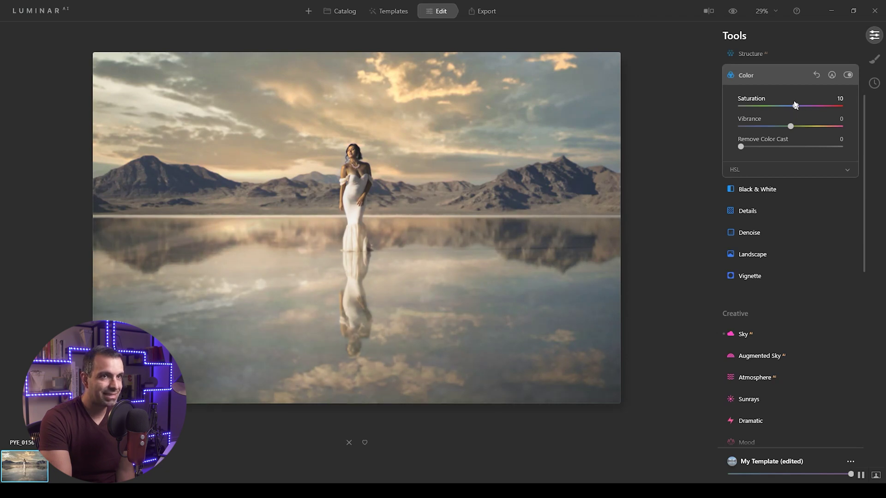
drag(791, 127, 801, 127)
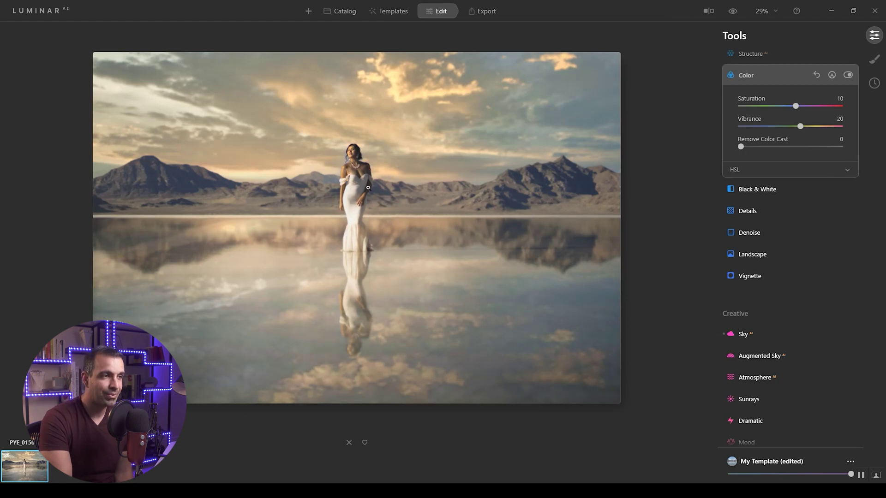
Add a paint mask to Color and erase the boost from the woman's head, face and torso, softness 26.
click(354, 155)
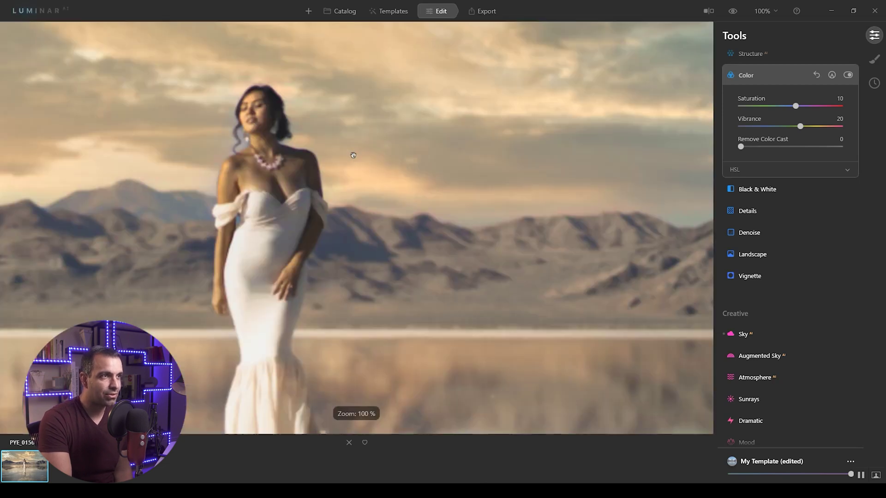
drag(297, 194, 391, 178)
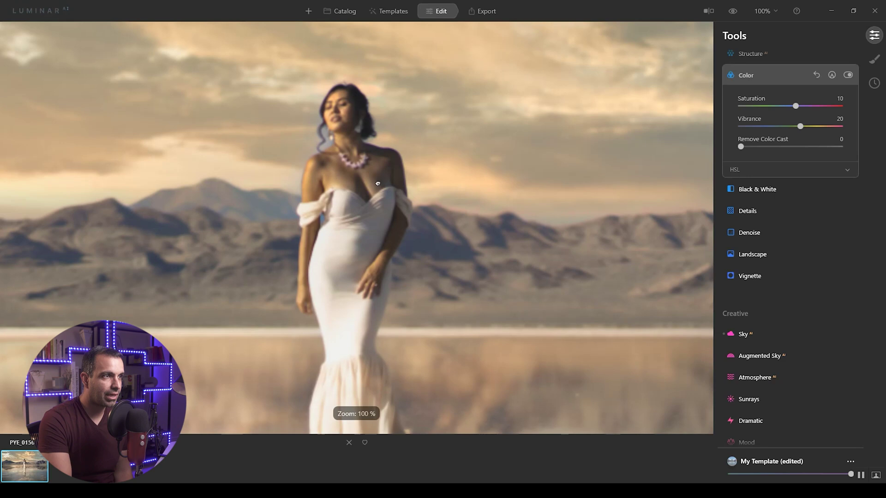
click(832, 75)
click(817, 118)
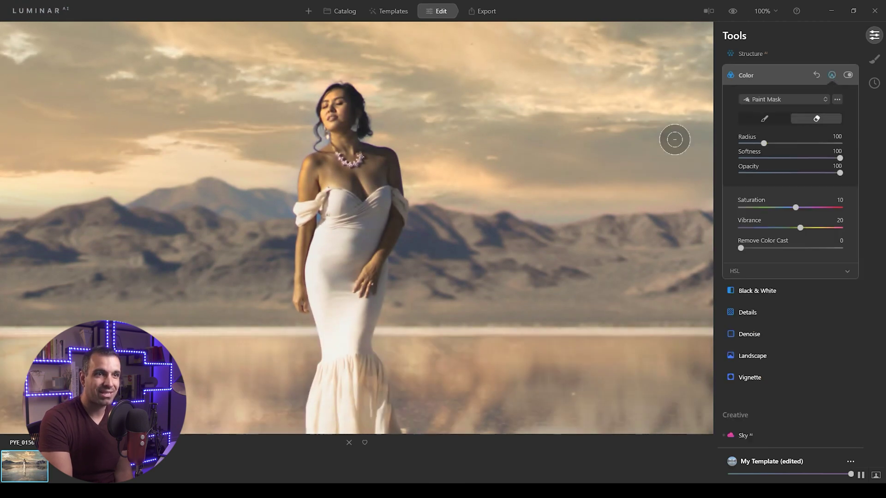
key(ctrl+0)
scroll(348, 142, up, 5)
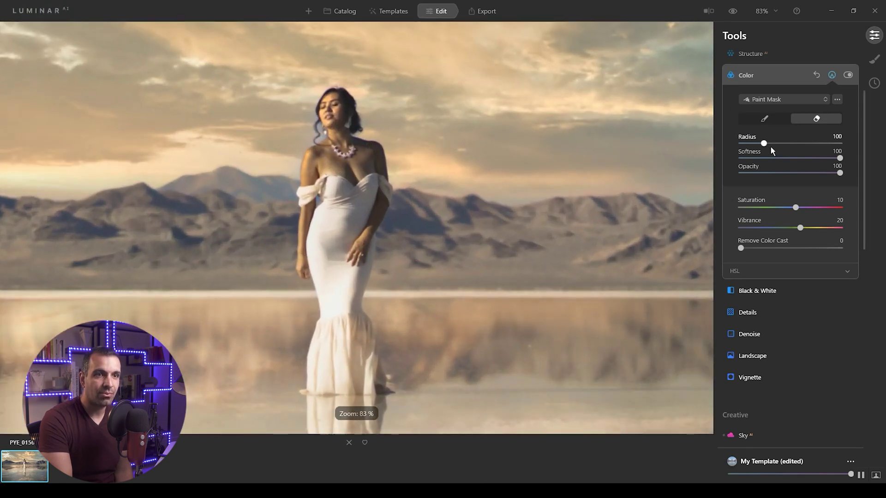
drag(764, 143, 751, 144)
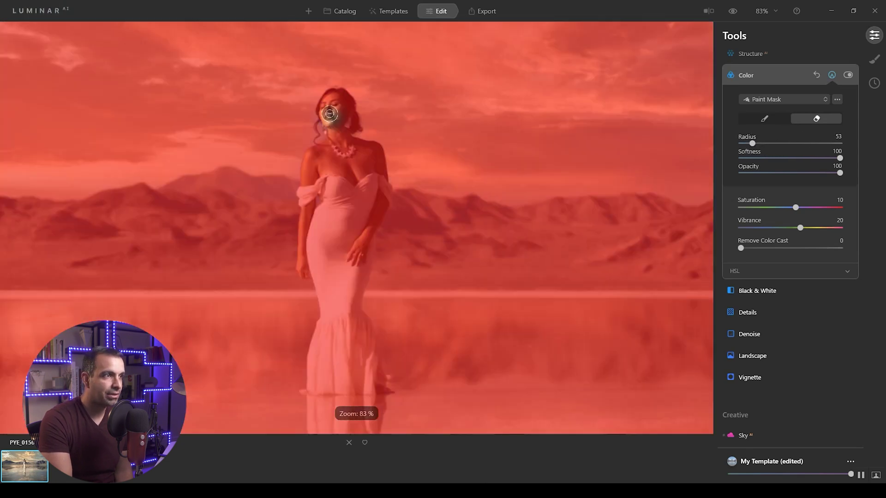
mouse_move(325, 115)
mouse_down()
mouse_move(336, 99)
mouse_move(325, 112)
mouse_move(331, 125)
mouse_move(337, 106)
mouse_move(340, 139)
mouse_move(333, 155)
mouse_move(335, 143)
mouse_move(313, 161)
mouse_move(308, 179)
mouse_move(320, 159)
mouse_move(355, 176)
mouse_move(358, 149)
mouse_move(380, 162)
mouse_move(359, 171)
mouse_move(377, 162)
mouse_move(348, 141)
mouse_move(335, 101)
mouse_move(339, 141)
mouse_up()
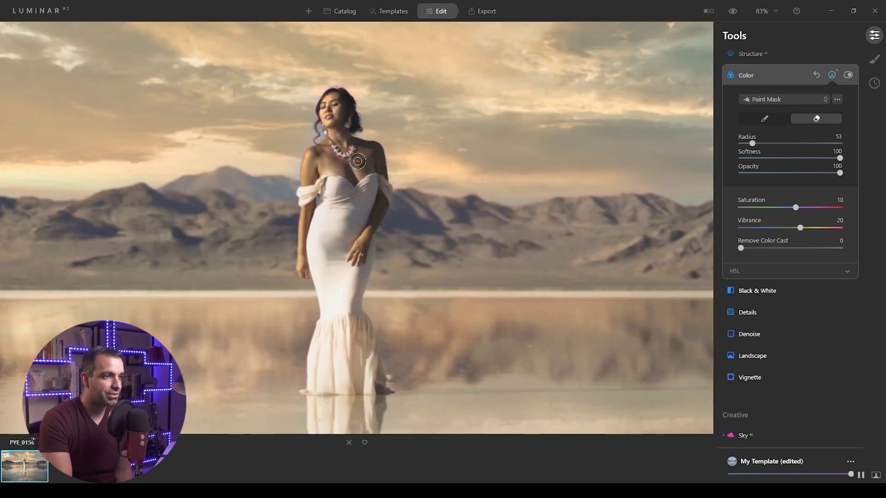
mouse_move(383, 205)
mouse_down()
mouse_move(357, 259)
mouse_move(303, 238)
mouse_move(311, 206)
mouse_up()
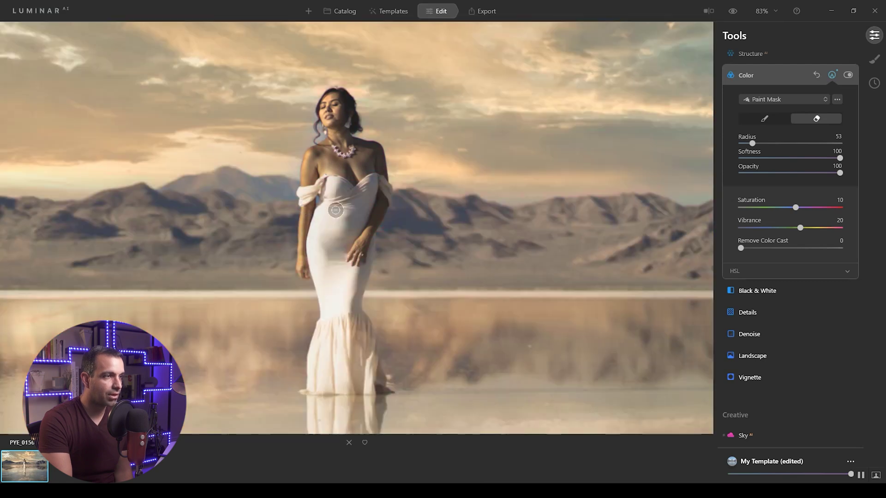
click(766, 159)
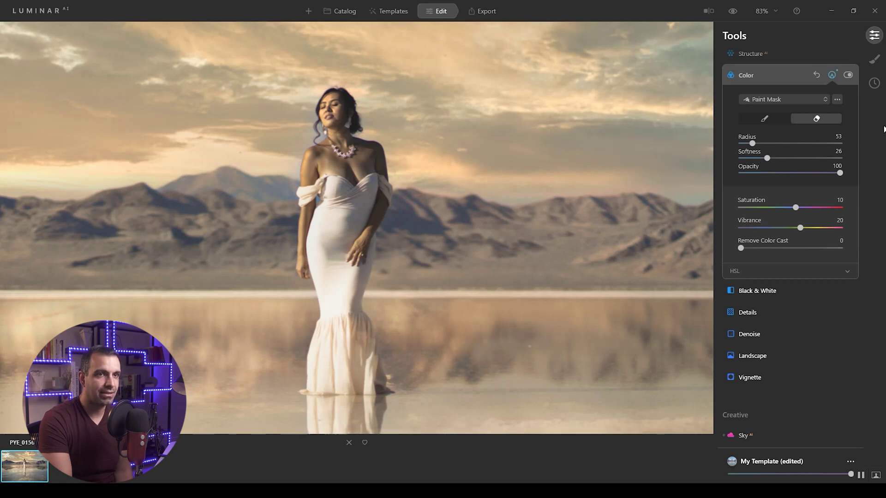
Paint the boost back near the shoulder, then finely erase her head, neck, shoulder and left arm.
click(771, 119)
mouse_move(393, 152)
mouse_down()
mouse_move(398, 178)
mouse_move(393, 149)
mouse_move(399, 190)
mouse_move(388, 259)
mouse_move(422, 153)
mouse_move(395, 126)
mouse_move(360, 124)
mouse_move(379, 102)
mouse_move(374, 85)
mouse_move(336, 70)
mouse_move(308, 88)
mouse_move(313, 132)
mouse_move(291, 164)
mouse_move(296, 287)
mouse_up()
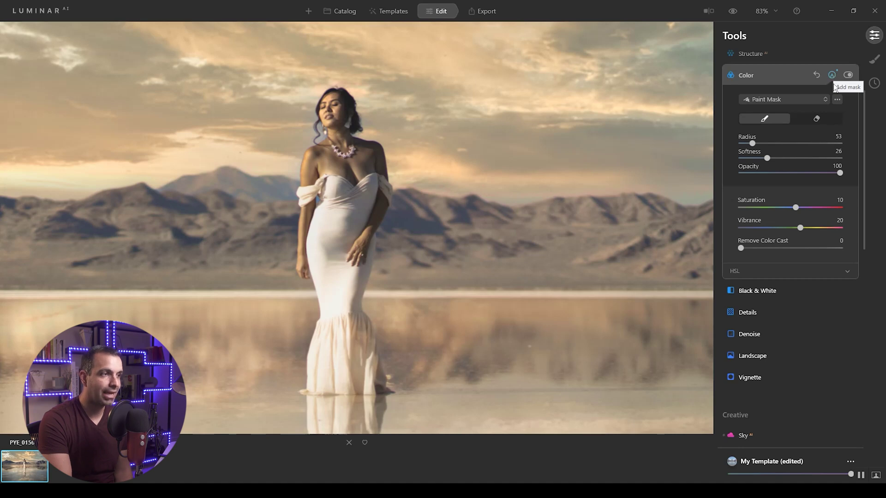
click(814, 119)
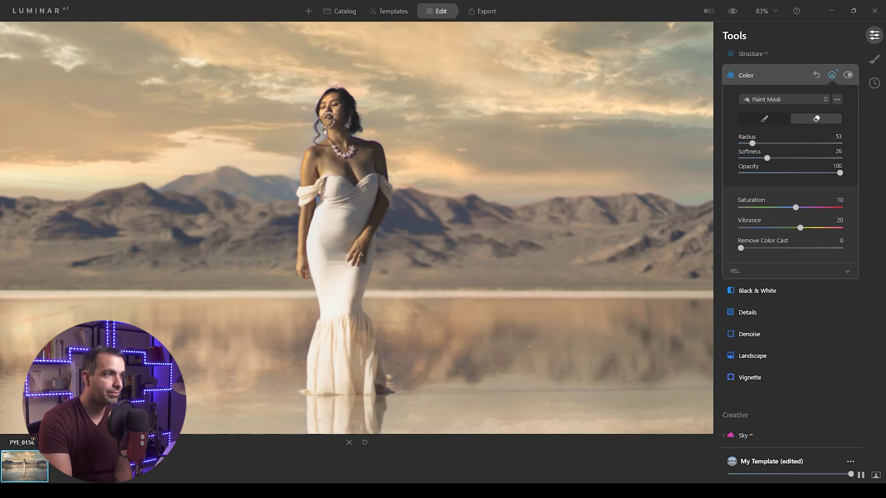
mouse_move(327, 120)
mouse_down()
mouse_move(335, 110)
mouse_move(341, 119)
mouse_move(335, 105)
mouse_up()
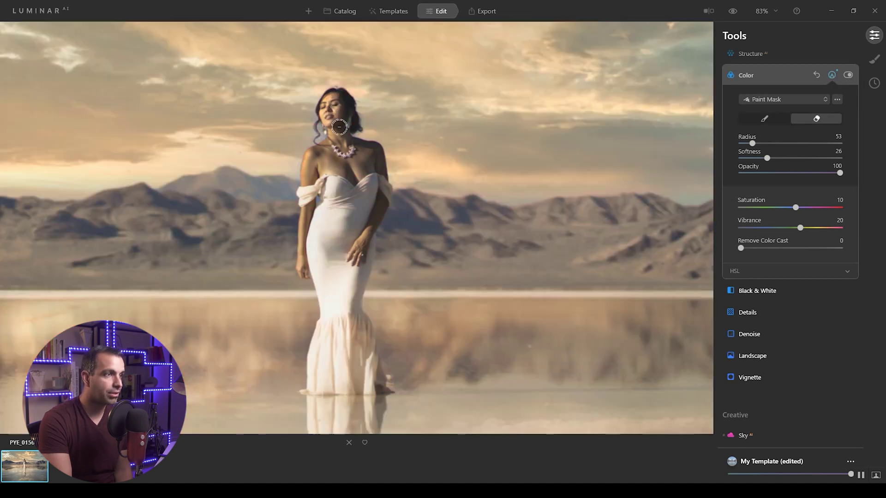
mouse_move(341, 151)
mouse_down()
mouse_move(312, 171)
mouse_move(369, 158)
mouse_up()
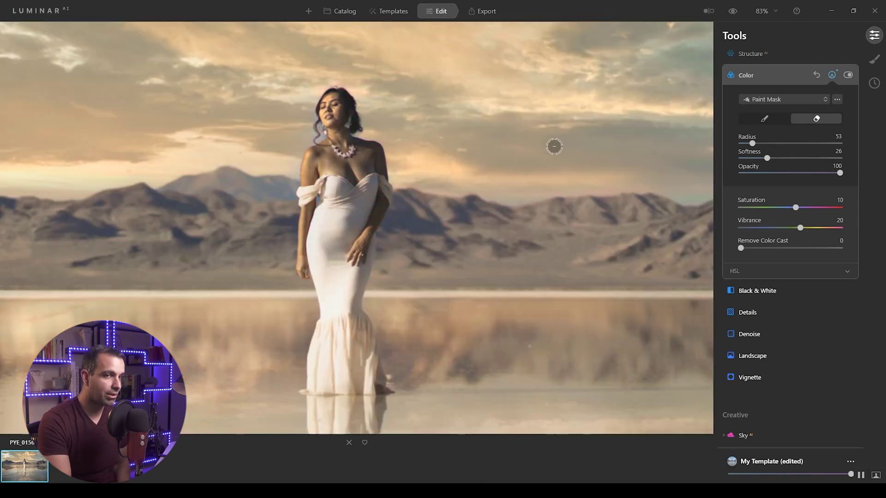
drag(753, 143, 746, 143)
mouse_move(373, 151)
mouse_down()
mouse_move(385, 192)
mouse_move(356, 255)
mouse_up()
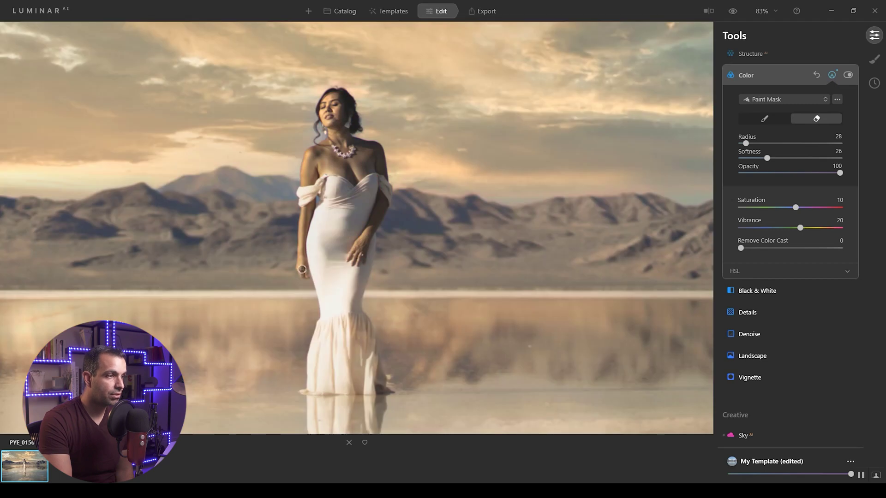
mouse_move(302, 268)
mouse_down()
mouse_move(311, 186)
mouse_move(309, 197)
mouse_move(303, 192)
mouse_move(305, 205)
mouse_move(312, 154)
mouse_move(335, 144)
mouse_up()
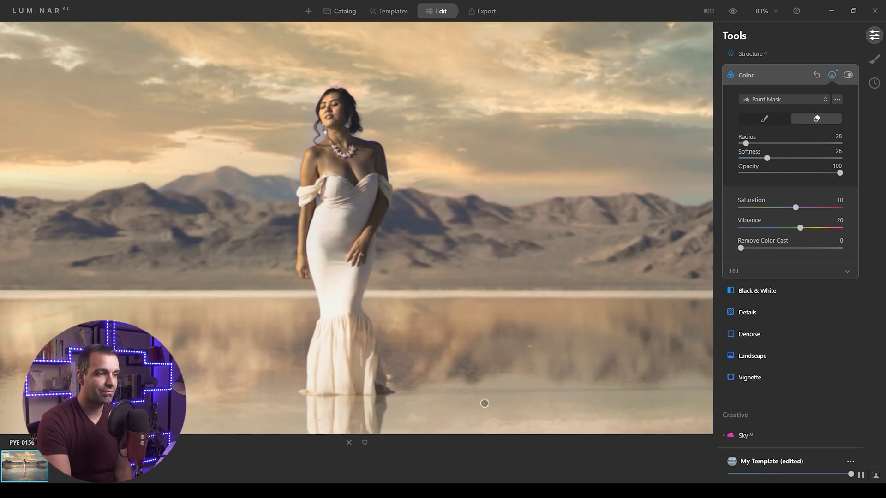
Close the mask editor and toggle the Color adjustment off and on to compare.
click(832, 75)
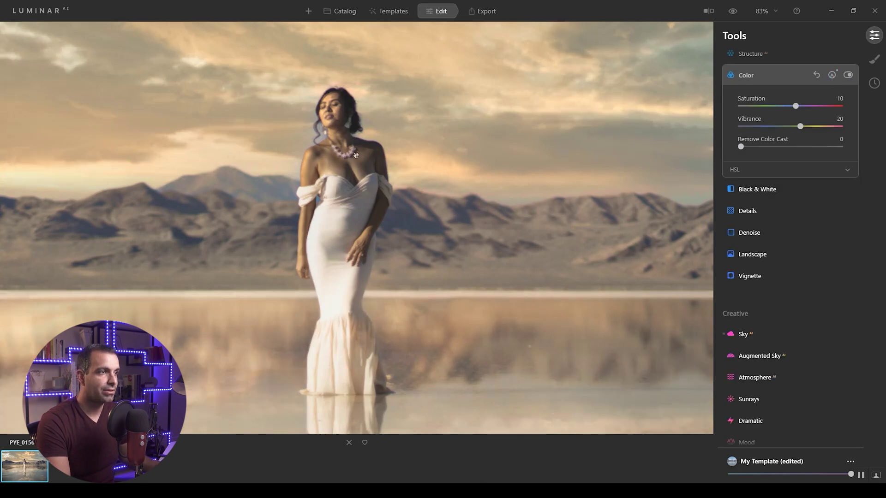
key(ctrl+0)
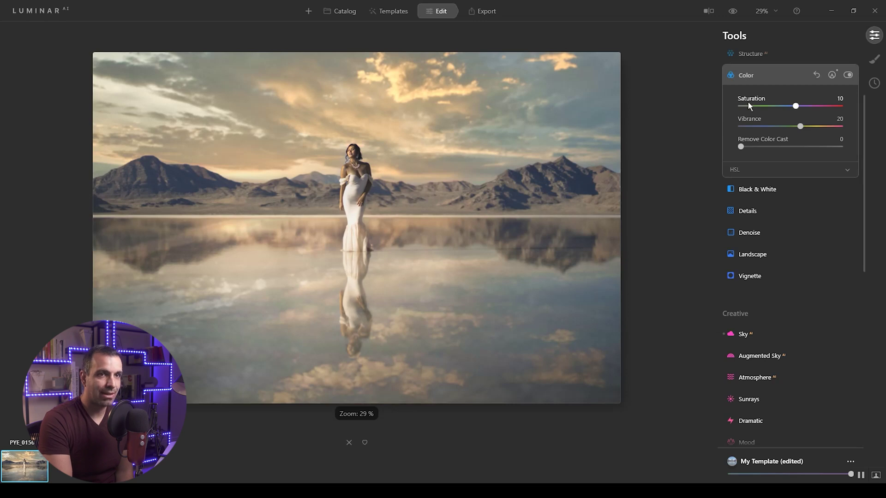
click(849, 75)
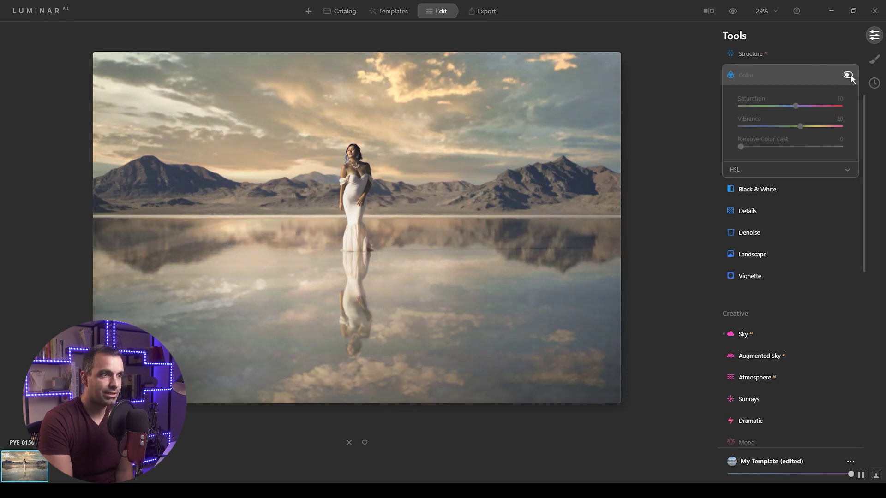
click(851, 77)
click(849, 75)
click(851, 76)
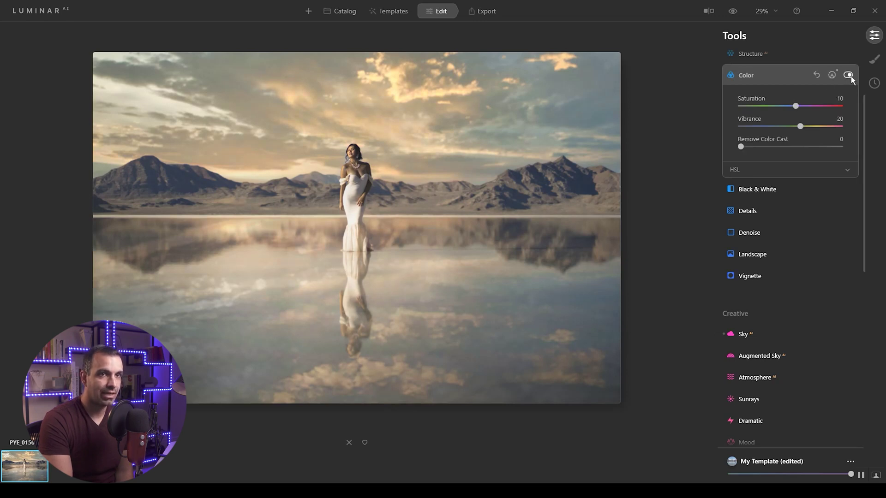
Raise Saturation to 20 and Vibrance to 30.
drag(796, 106, 802, 106)
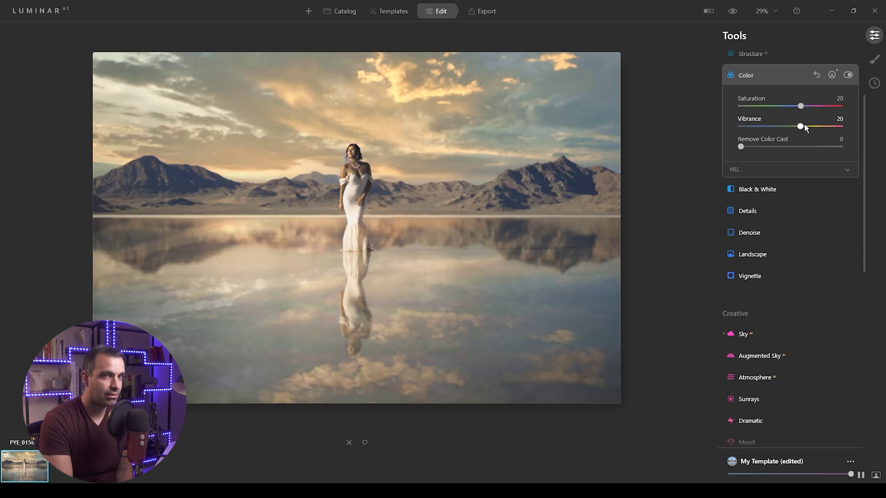
drag(805, 124, 808, 126)
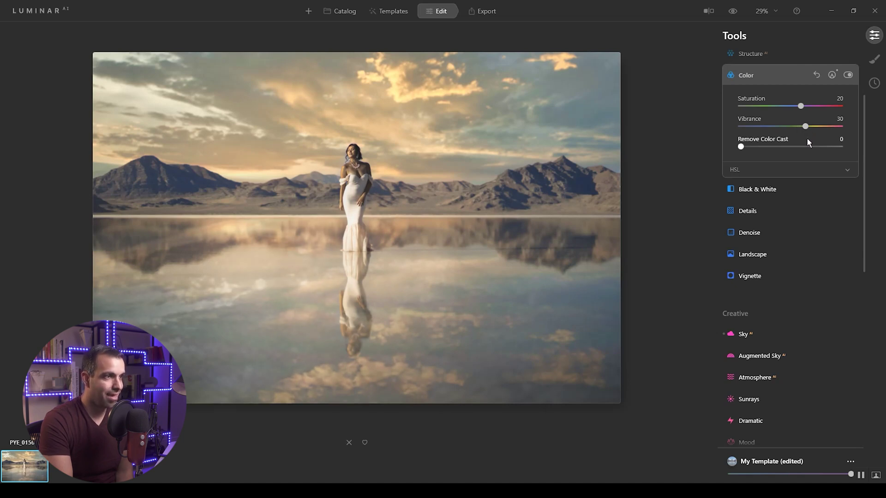
click(347, 160)
Paint the Color mask around the woman's head, hair edge and left arm, then close mask editing.
drag(276, 152, 312, 172)
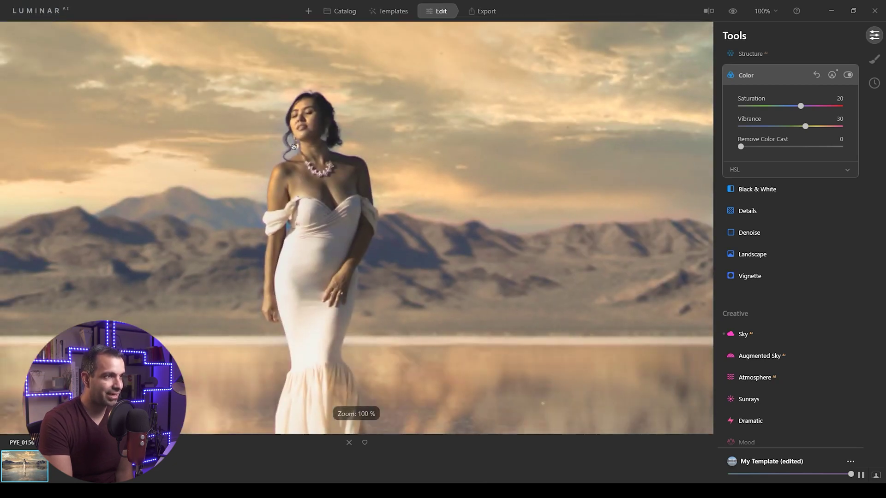
click(833, 75)
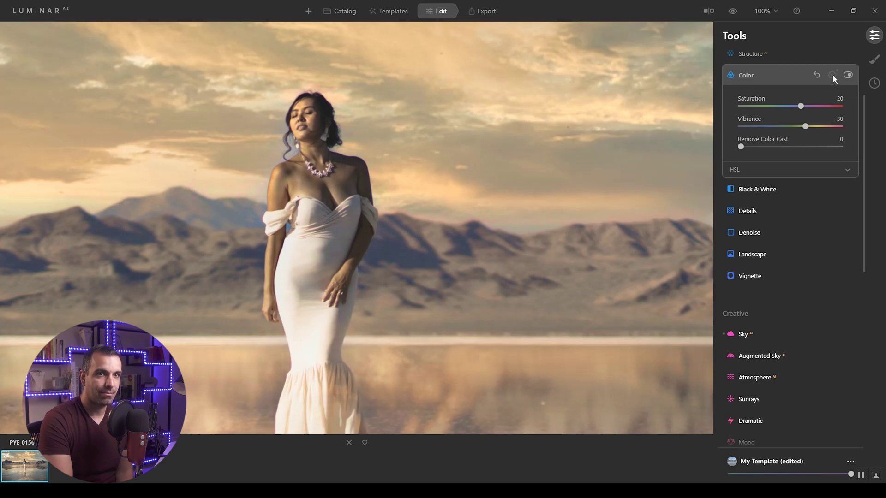
click(777, 121)
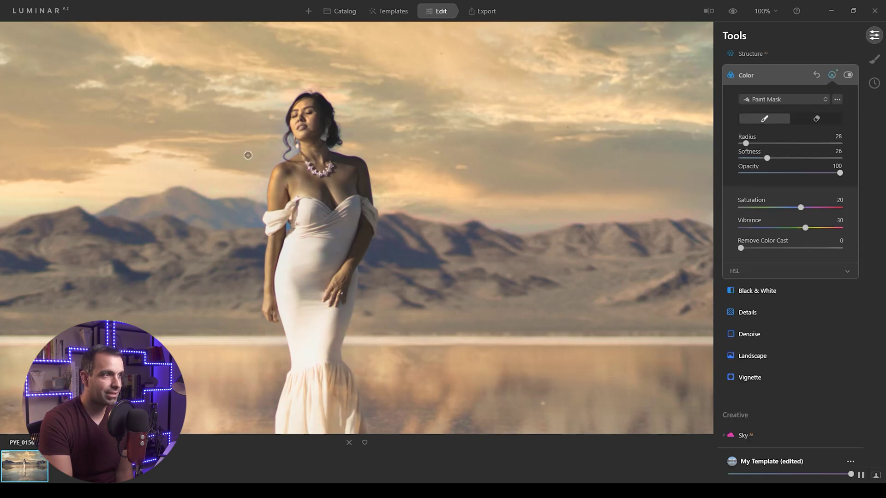
drag(267, 133, 281, 130)
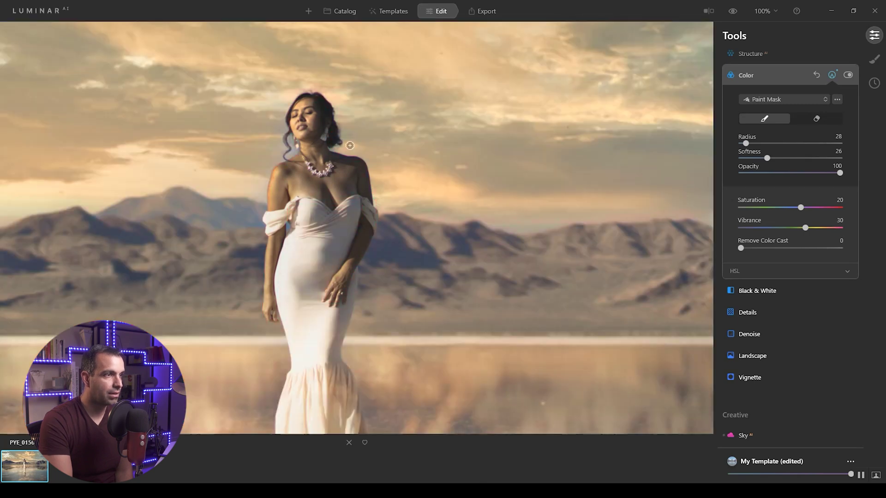
mouse_move(350, 145)
mouse_down()
mouse_move(340, 103)
mouse_move(326, 88)
mouse_move(280, 103)
mouse_up()
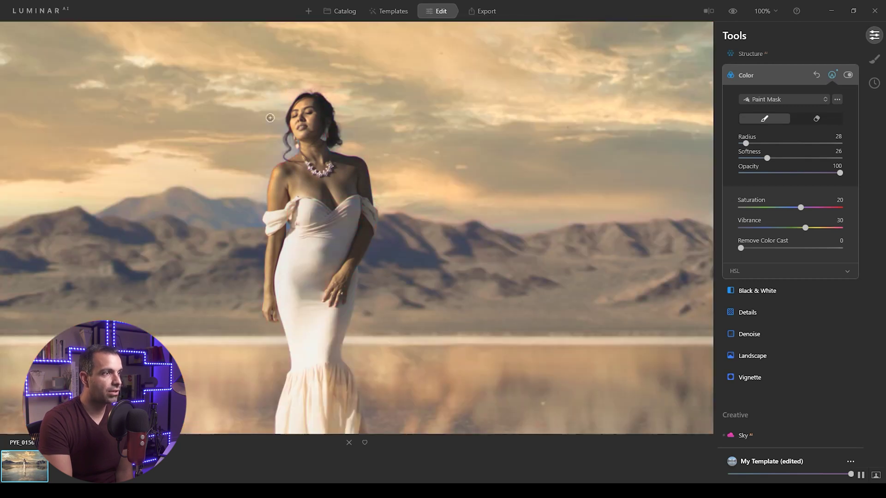
drag(263, 169, 256, 227)
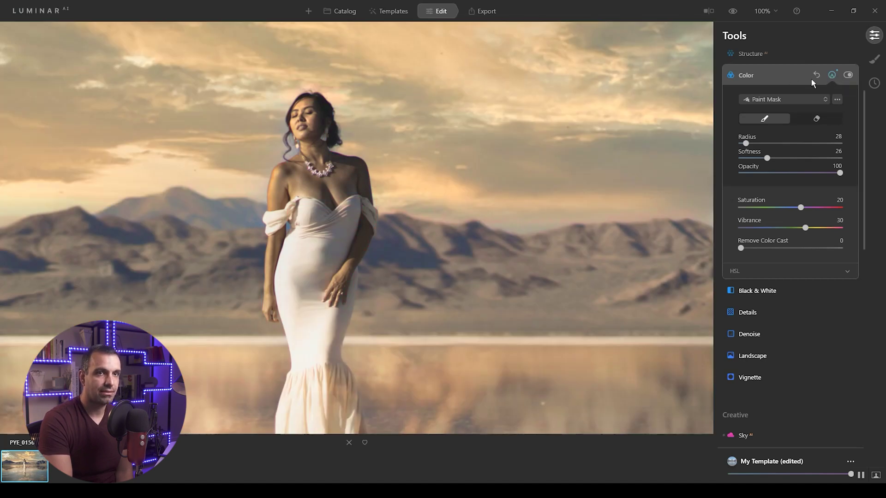
click(833, 79)
click(444, 197)
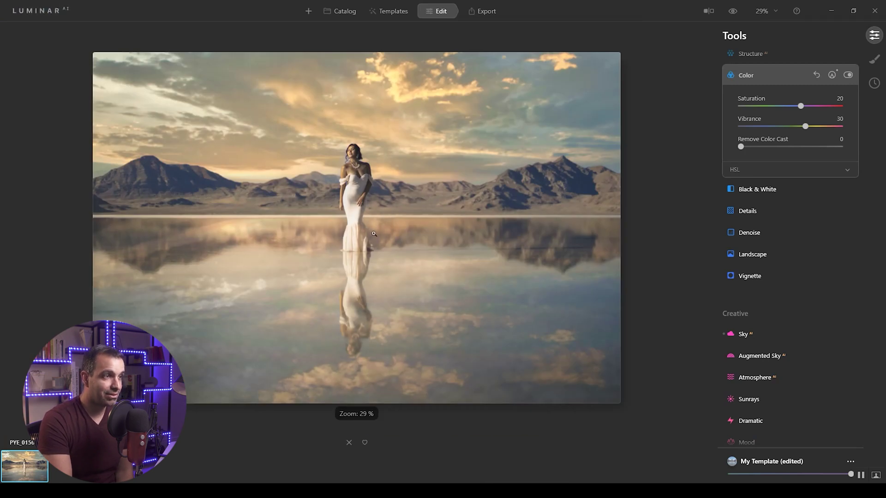
click(354, 156)
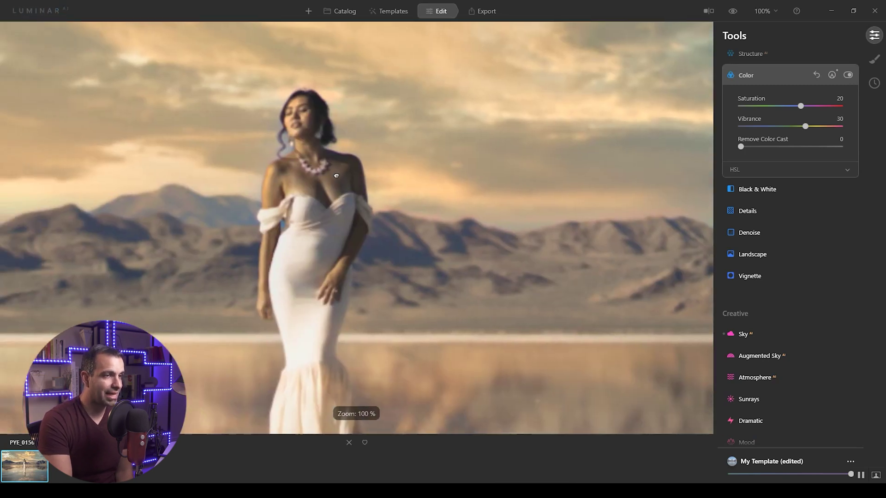
Expand Sky AI's Mask Refinement and settle the Global slider at about 50.
click(768, 342)
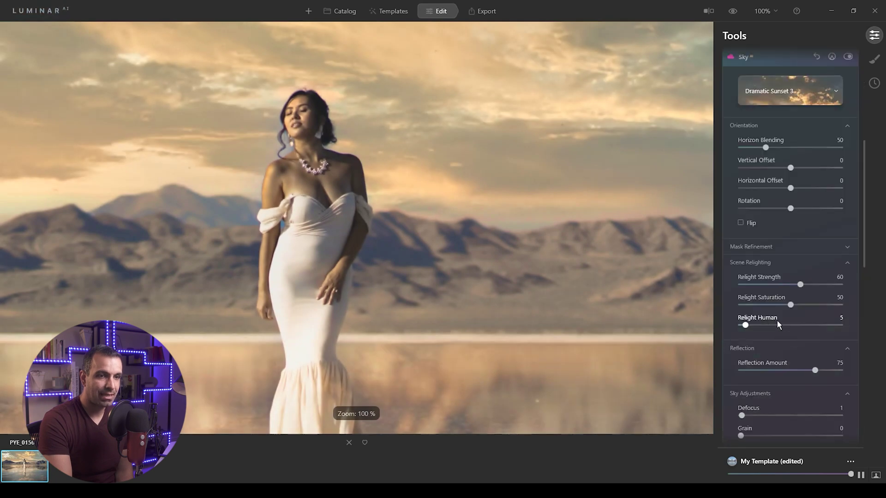
click(763, 246)
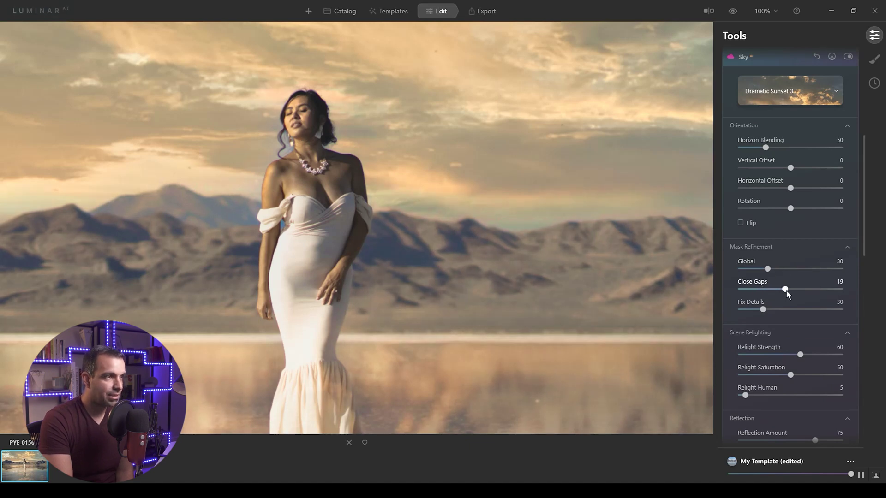
drag(788, 292, 802, 293)
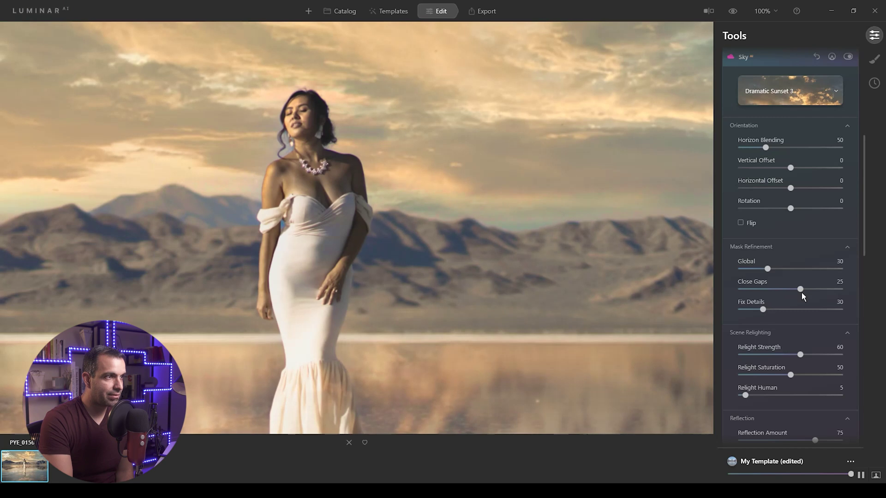
drag(767, 269, 787, 273)
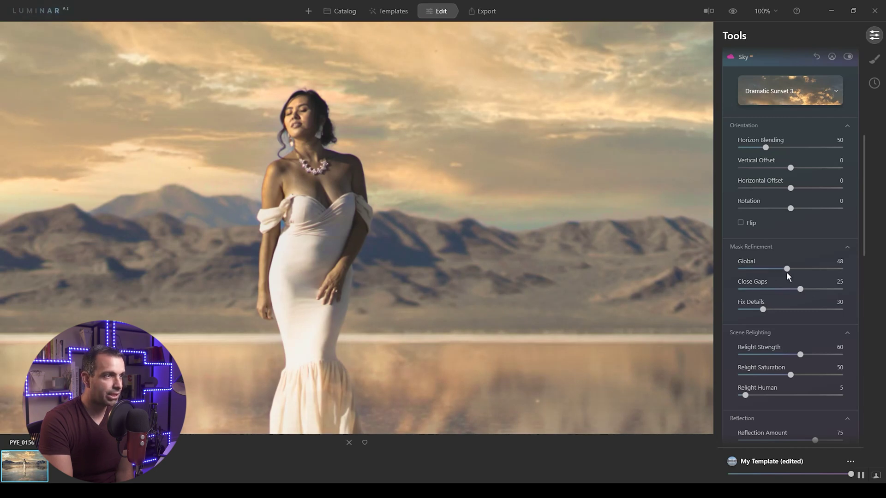
click(817, 270)
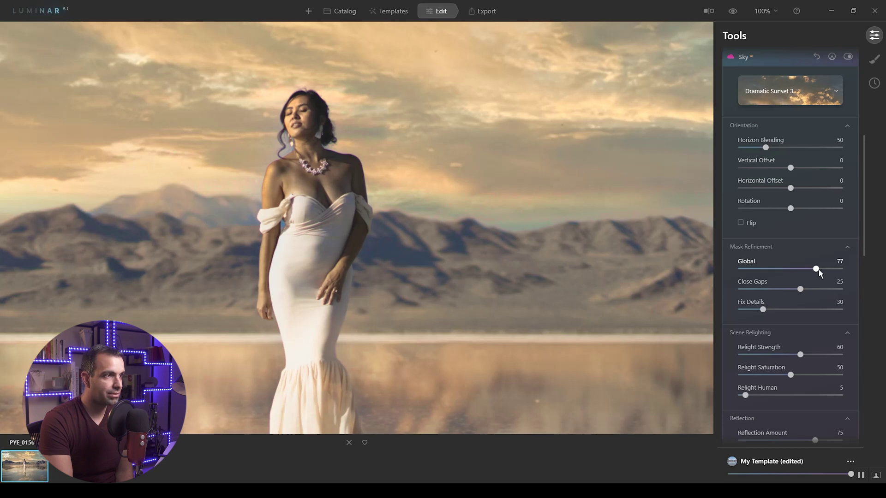
drag(827, 273, 791, 274)
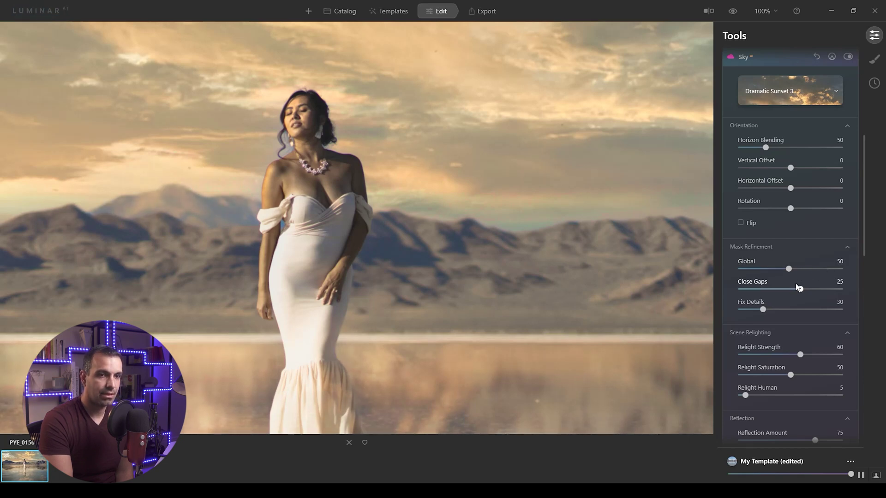
Adjust Close Gaps to 30 and Fix Details to 50.
drag(763, 309, 811, 310)
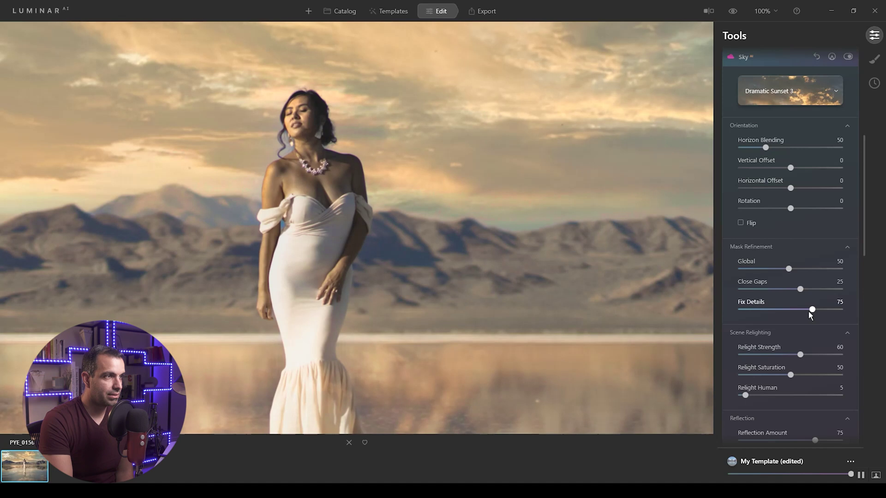
drag(807, 290, 841, 291)
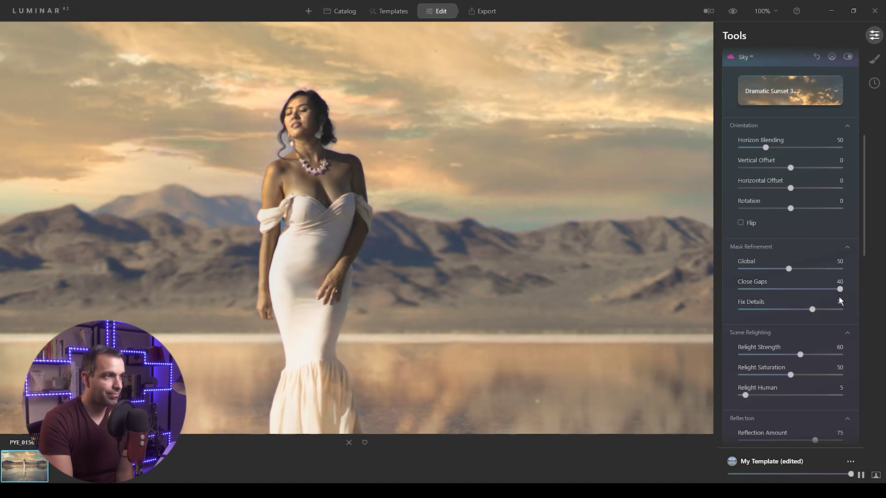
drag(839, 289, 737, 315)
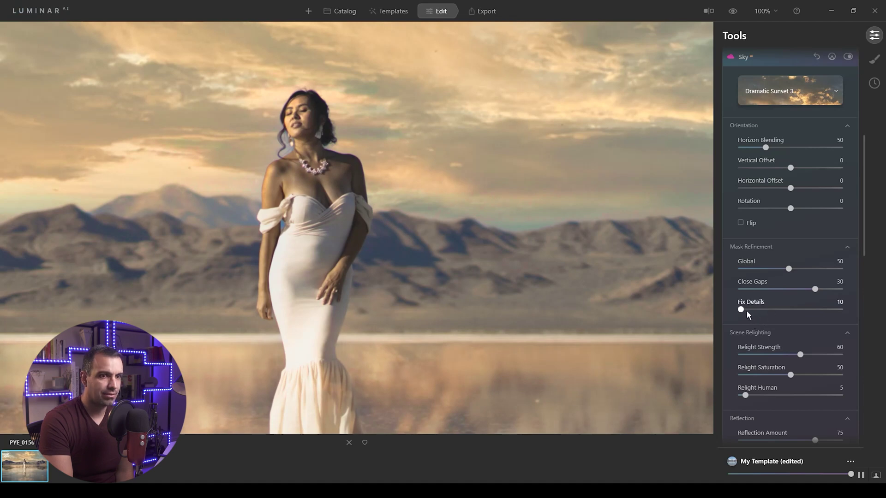
drag(763, 310, 785, 309)
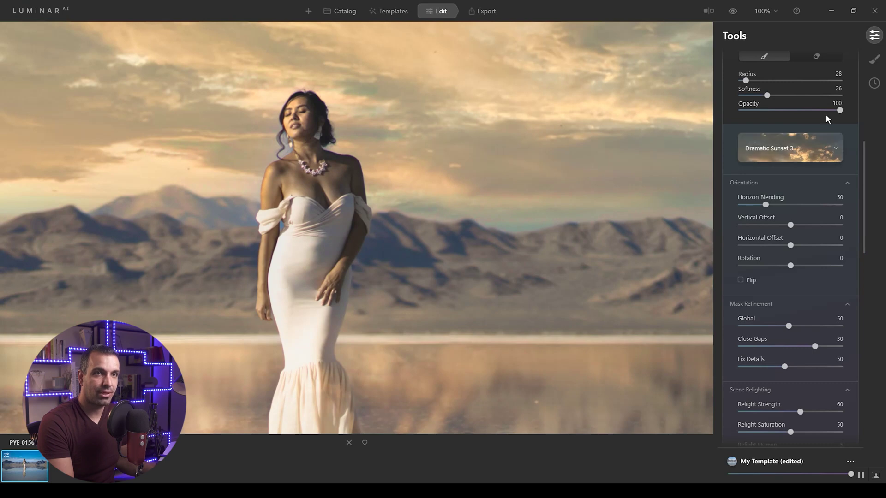
scroll(831, 102, up, 2)
Close the sky mask settings, fit the photo, and expand Light showing Exposure 0.42 and Shadows 25.
click(830, 102)
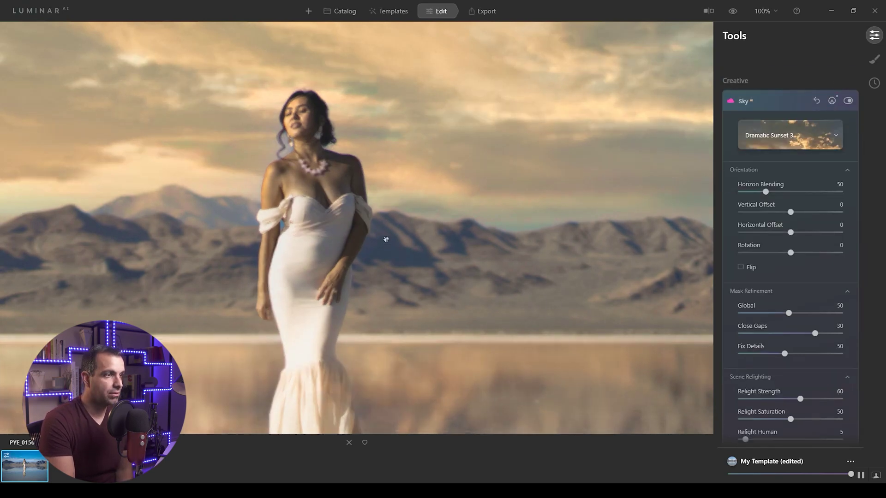
click(459, 249)
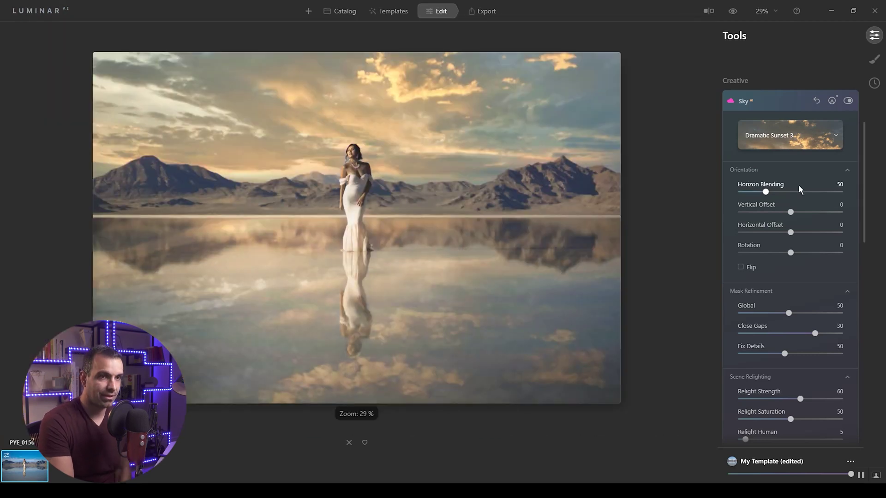
scroll(799, 182, up, 5)
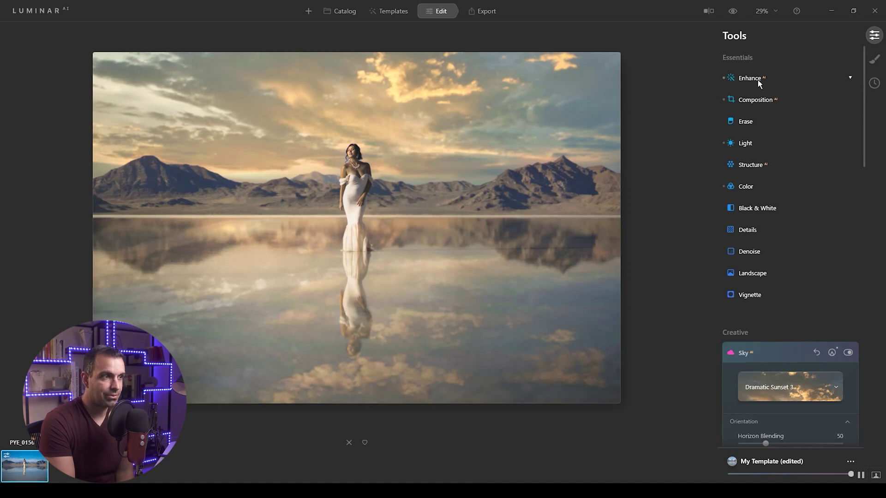
click(757, 141)
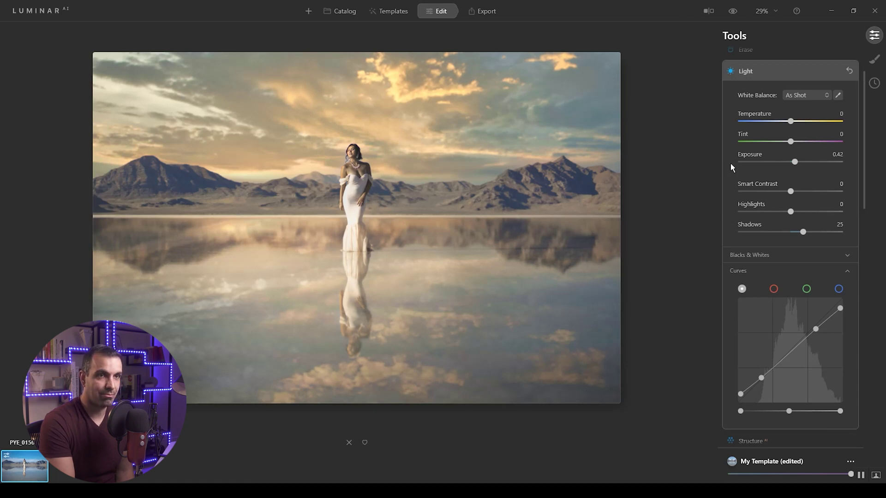
scroll(815, 111, up, 2)
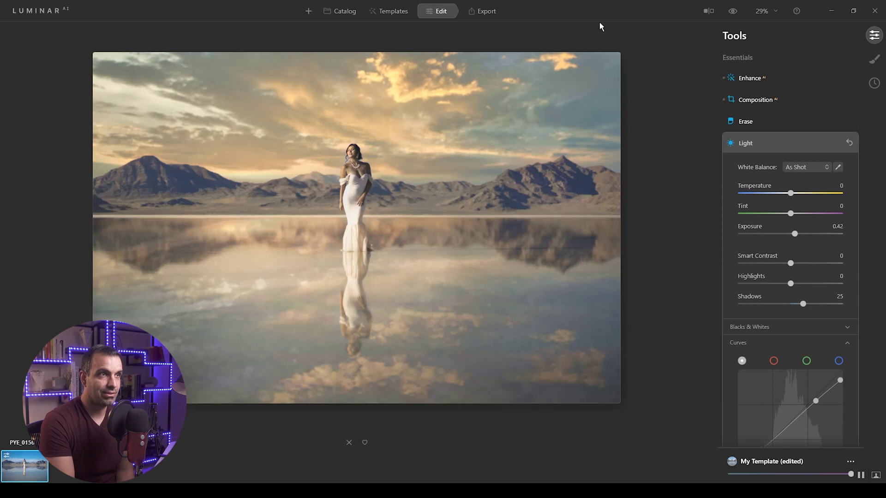
Turn on the Before/After split to compare the original blue sky with the sunset edit.
click(709, 11)
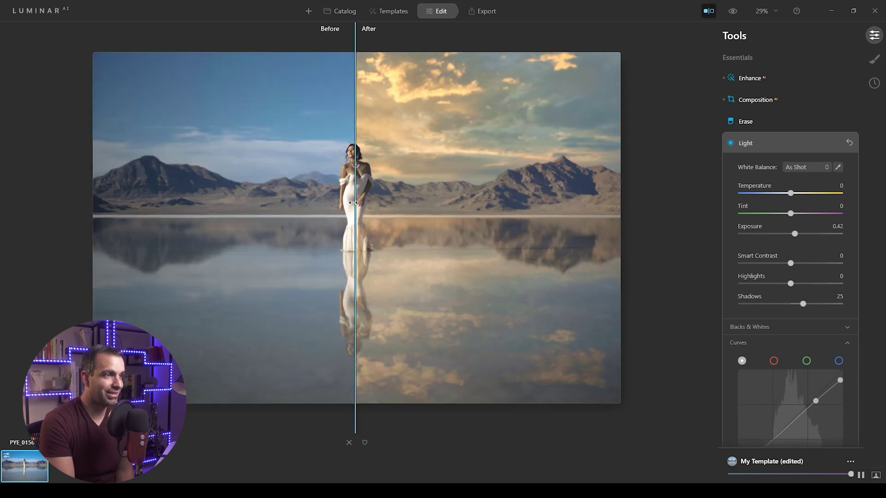